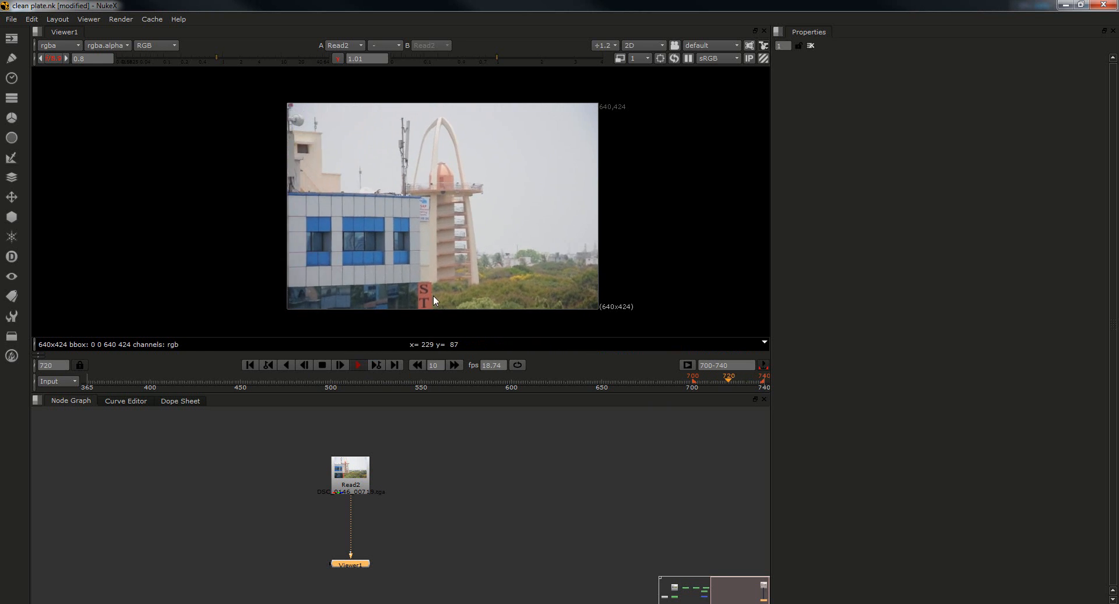
# Reposition the Read2 node and insert a RotoPaint node between it and the viewer.
pyautogui.click(358, 364)
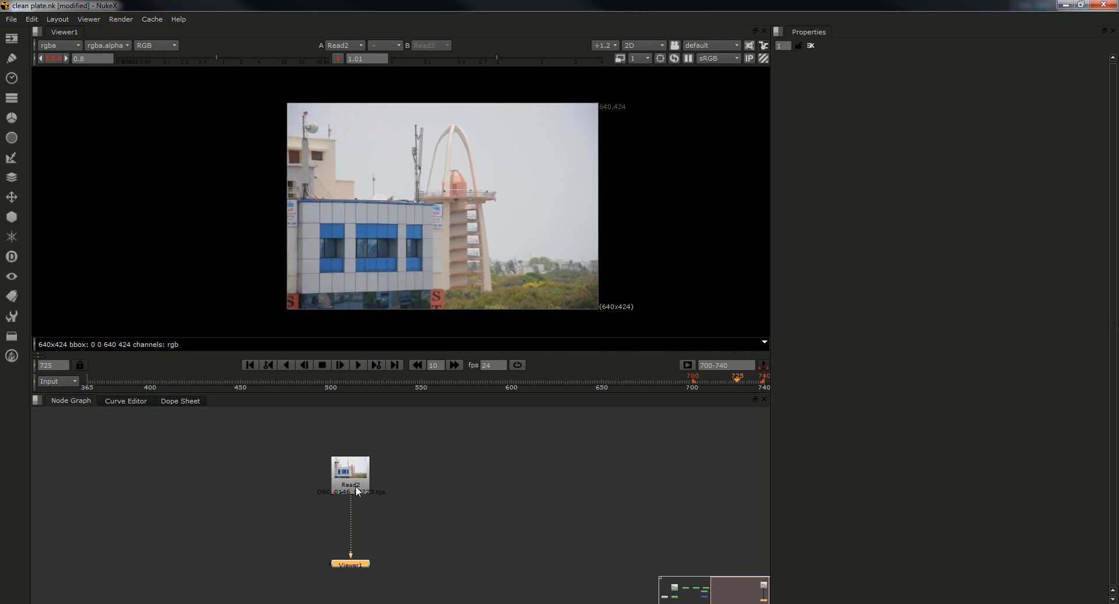
pyautogui.moveTo(356, 487); pyautogui.dragTo(359, 464)
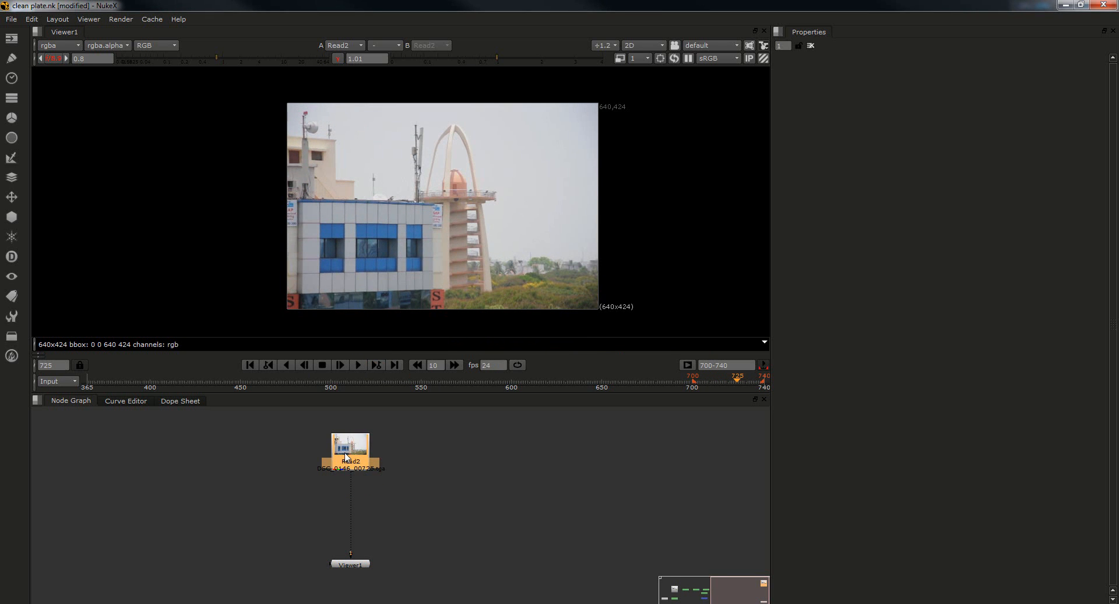
pyautogui.press('Tab')
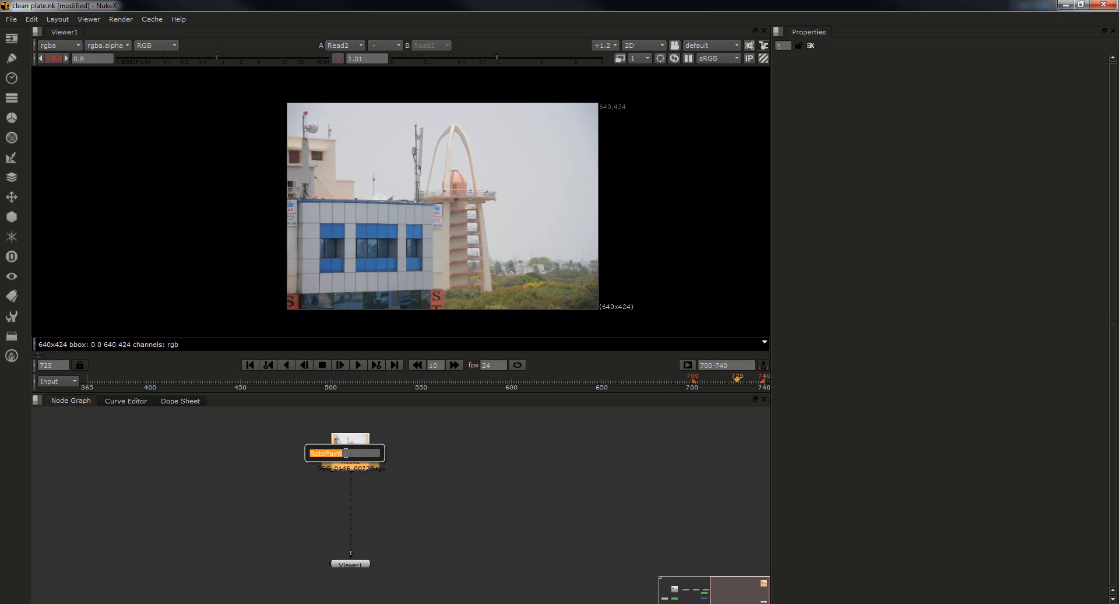
pyautogui.write('roto')
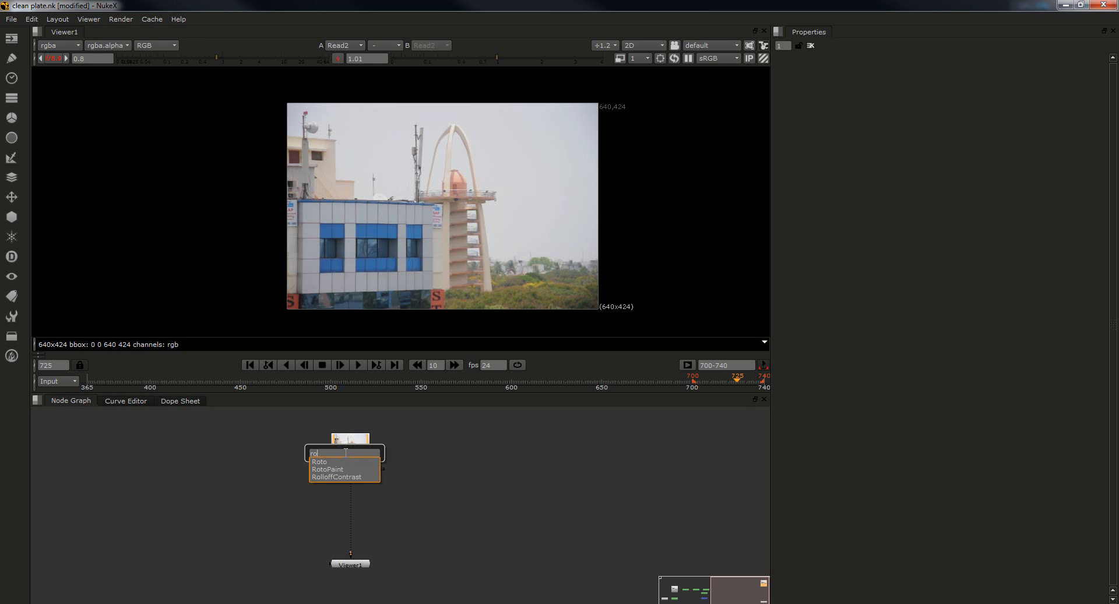
pyautogui.click(342, 470)
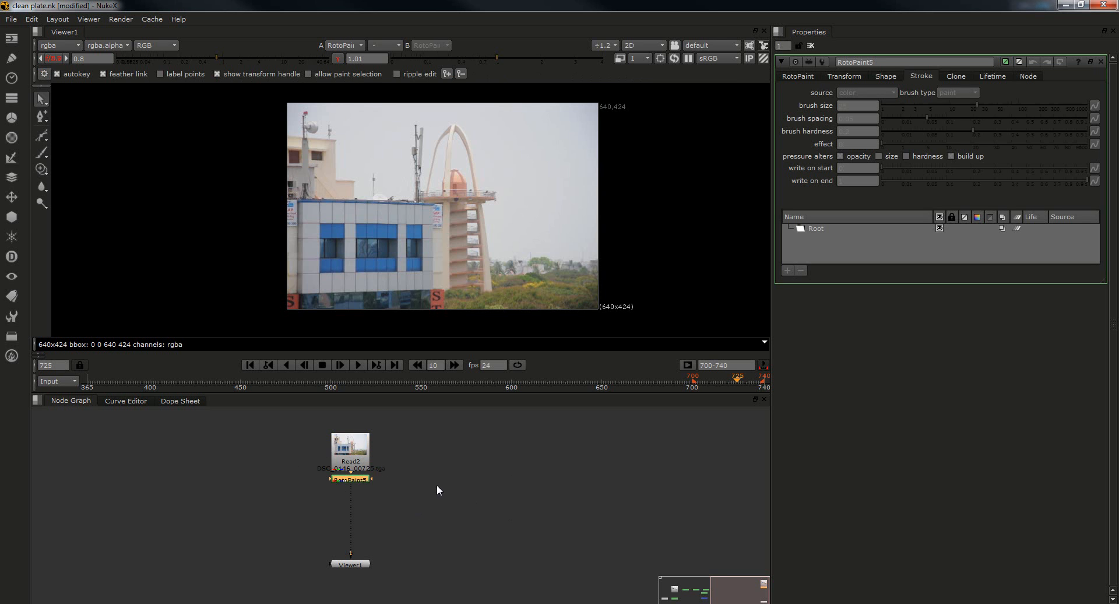
# Draw a closed Bezier shape around the outer pillar and platform edge on the tower's right side at frame 725.
pyautogui.moveTo(425, 408); pyautogui.dragTo(426, 473)
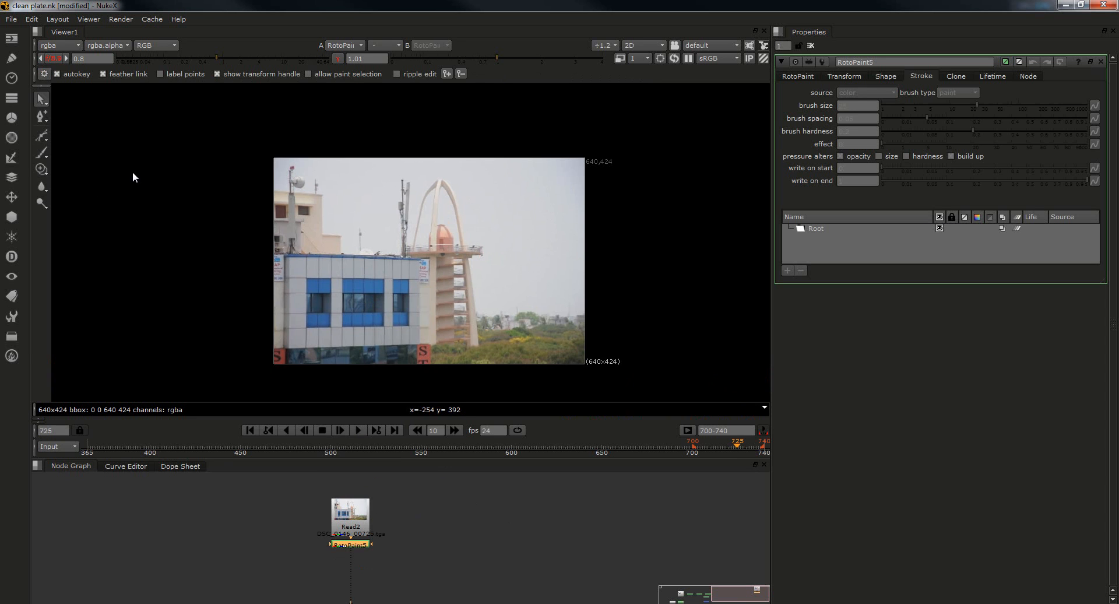
pyautogui.rightClick(43, 138)
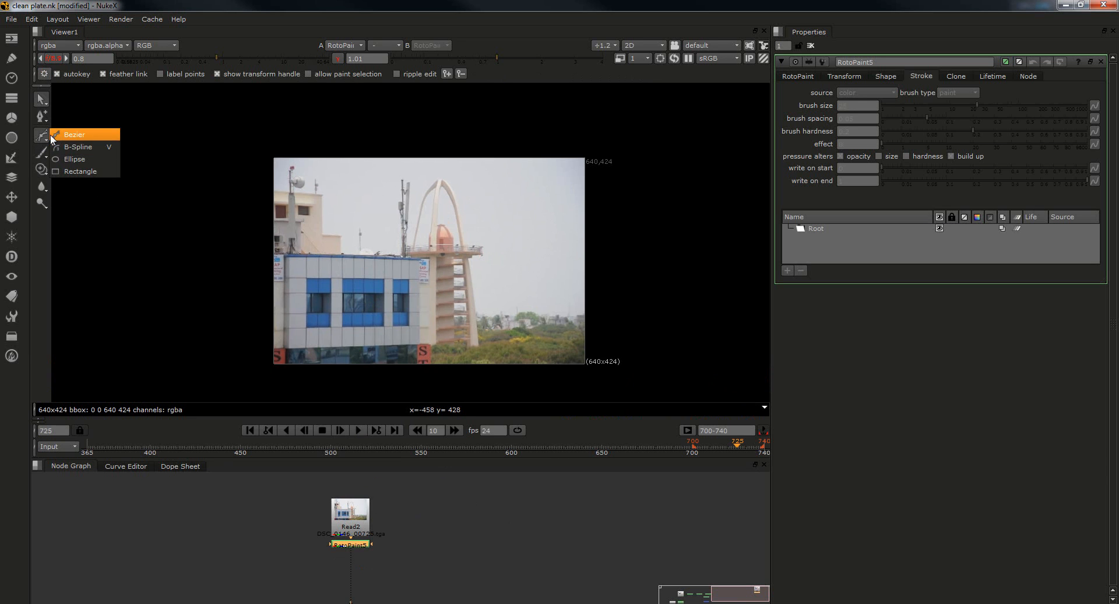
pyautogui.click(54, 137)
pyautogui.scroll(1, 482, 226)
pyautogui.scroll(3, 483, 225)
pyautogui.scroll(-2, 475, 208)
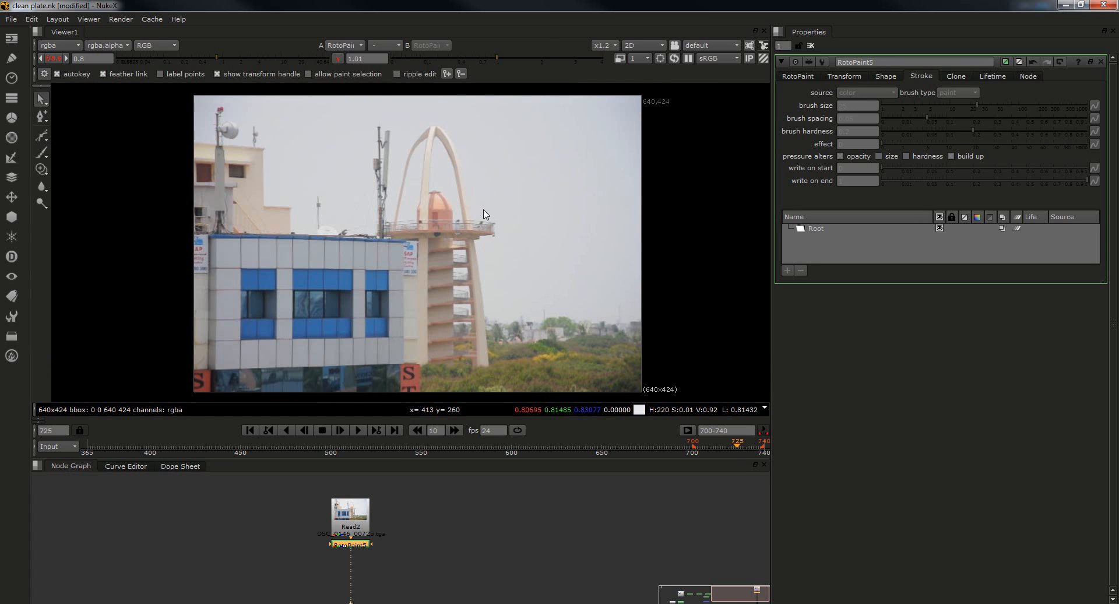
pyautogui.click(40, 138)
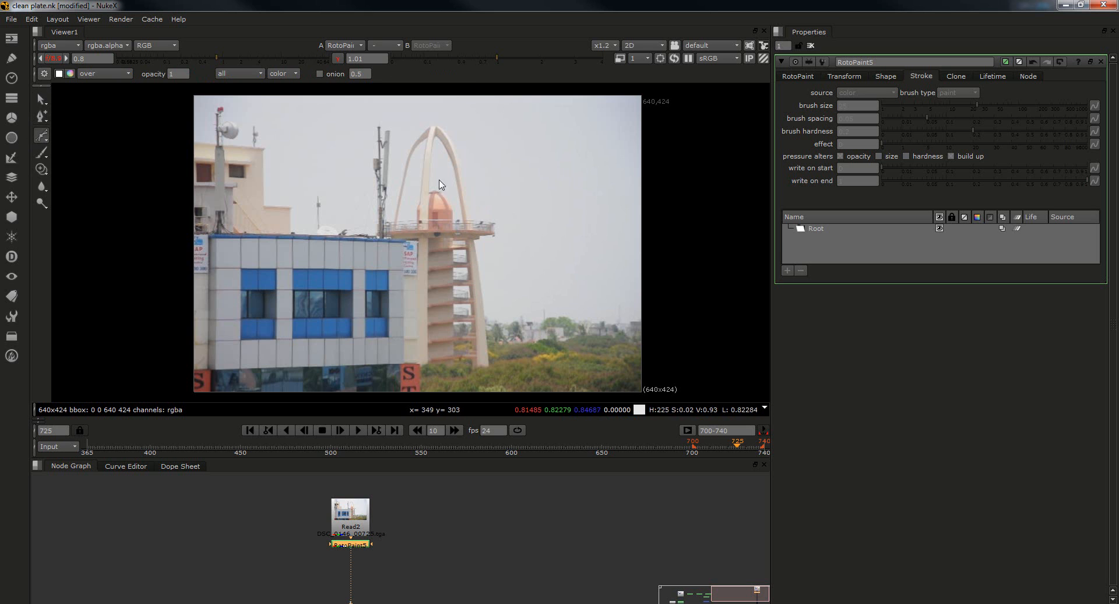
pyautogui.click(456, 203)
pyautogui.moveTo(508, 226); pyautogui.dragTo(487, 257)
pyautogui.click(500, 318)
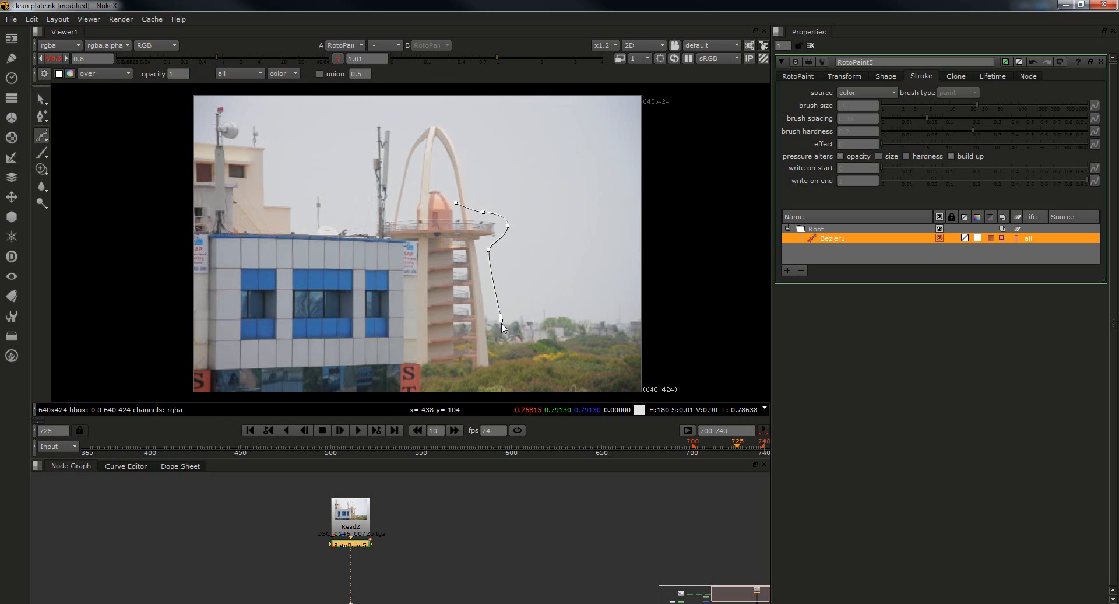
pyautogui.moveTo(503, 372); pyautogui.dragTo(497, 376)
pyautogui.click(461, 372)
pyautogui.moveTo(455, 274); pyautogui.dragTo(447, 216)
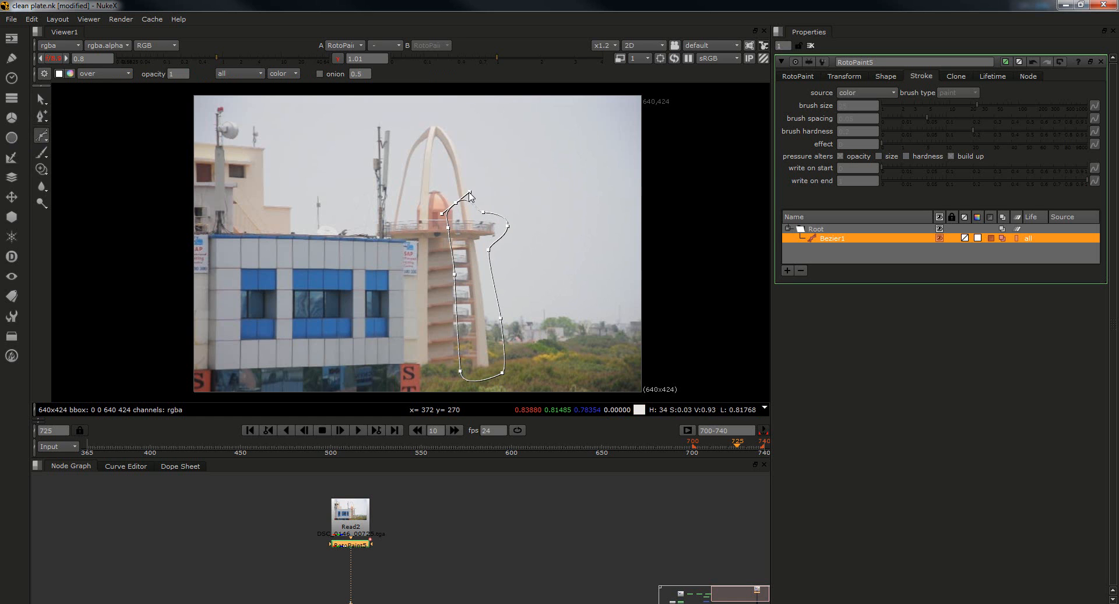
pyautogui.click(469, 193)
# Pull the Bezier's feather edge outward along its top, right side and bottom into the sky and trees.
pyautogui.scroll(3, 515, 251)
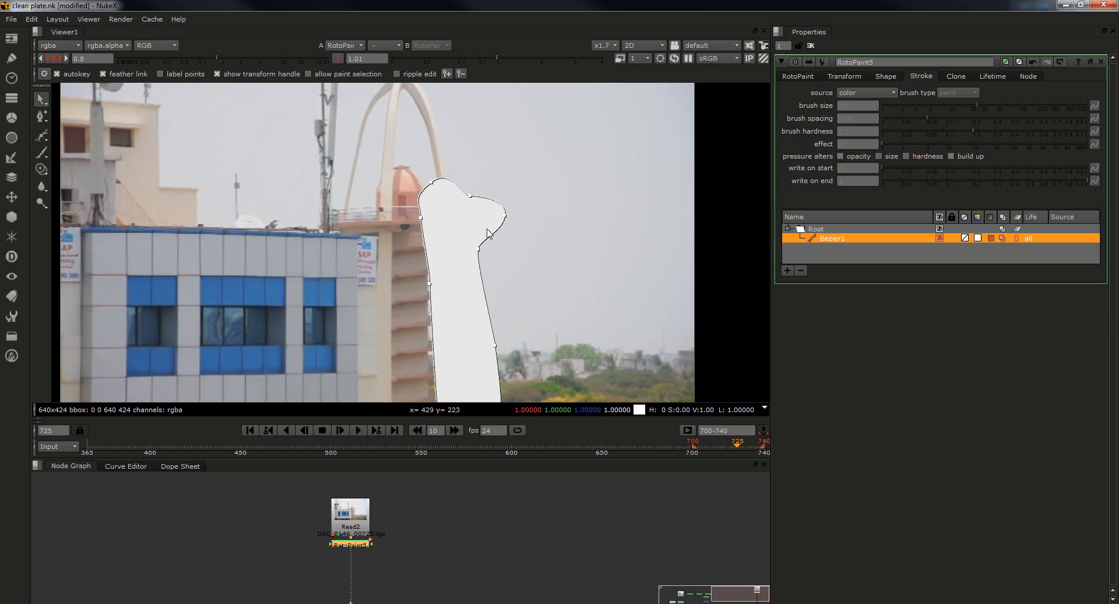
pyautogui.keyDown('ctrl'); pyautogui.moveTo(471, 196); pyautogui.dragTo(423, 156); pyautogui.keyUp('ctrl')
pyautogui.keyDown('ctrl'); pyautogui.moveTo(505, 217); pyautogui.dragTo(535, 214); pyautogui.keyUp('ctrl')
pyautogui.keyDown('ctrl'); pyautogui.moveTo(478, 249); pyautogui.dragTo(531, 243); pyautogui.keyUp('ctrl')
pyautogui.moveTo(497, 347); pyautogui.dragTo(461, 256, button='middle')
pyautogui.keyDown('ctrl'); pyautogui.moveTo(459, 256); pyautogui.dragTo(503, 254); pyautogui.keyUp('ctrl')
pyautogui.keyDown('ctrl'); pyautogui.moveTo(463, 333); pyautogui.dragTo(488, 350); pyautogui.keyUp('ctrl')
pyautogui.moveTo(491, 330); pyautogui.dragTo(511, 296, button='middle')
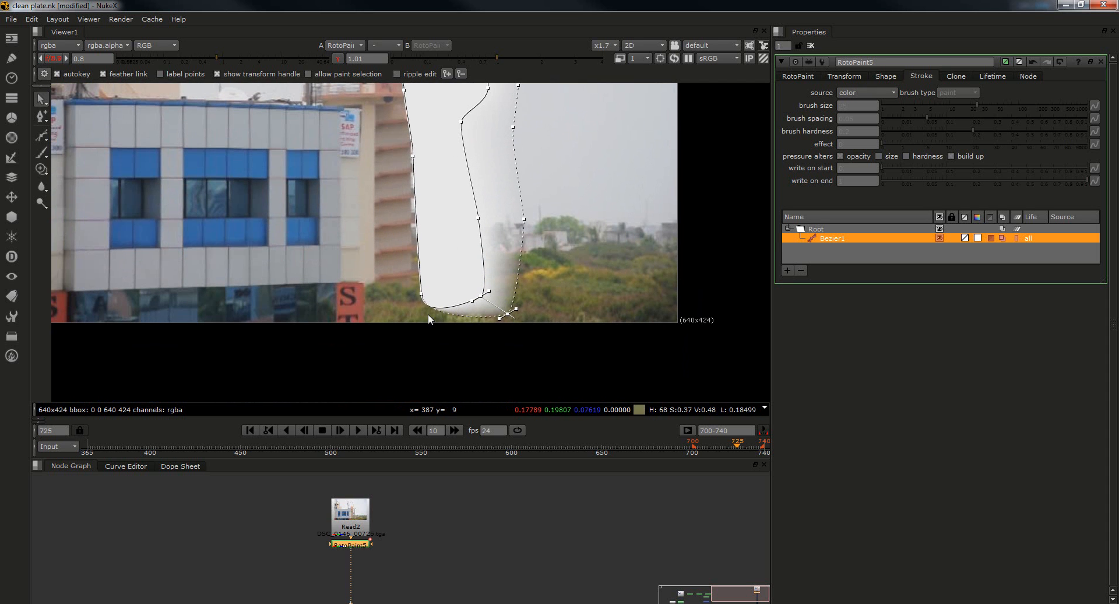
pyautogui.click(422, 310)
pyautogui.moveTo(458, 242); pyautogui.dragTo(443, 309, button='middle')
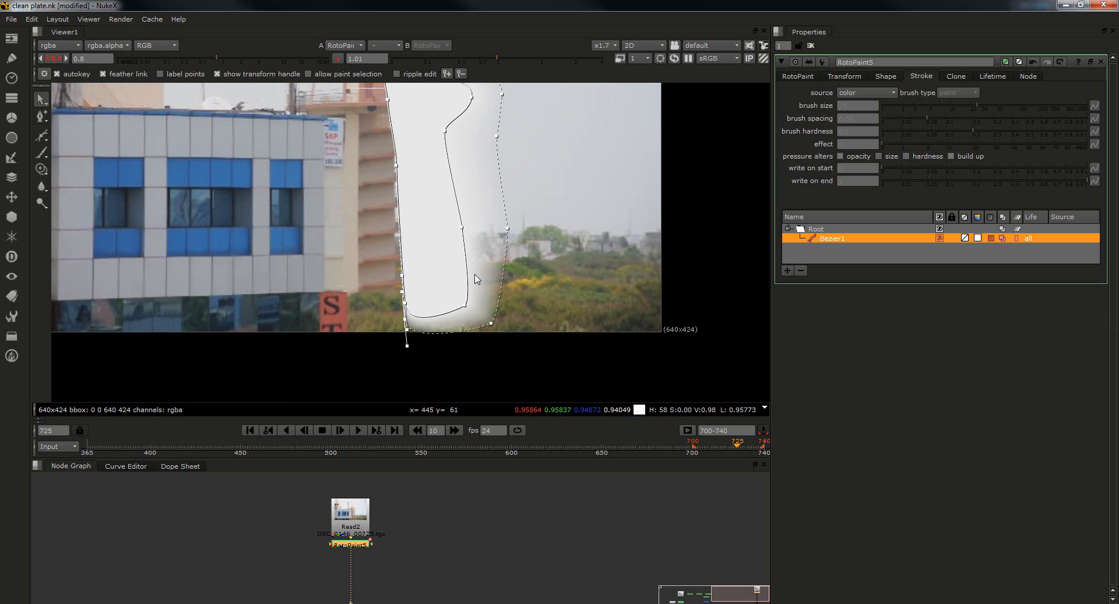
pyautogui.moveTo(429, 99); pyautogui.dragTo(436, 187, button='middle')
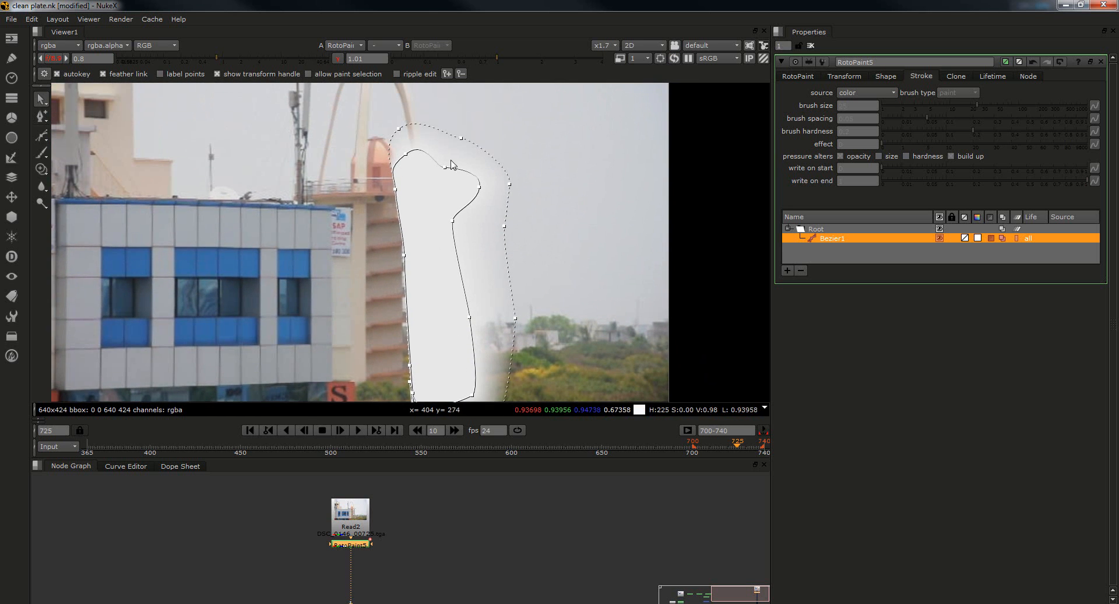
# Set the Bezier's feather falloff to 1.14.
pyautogui.click(886, 77)
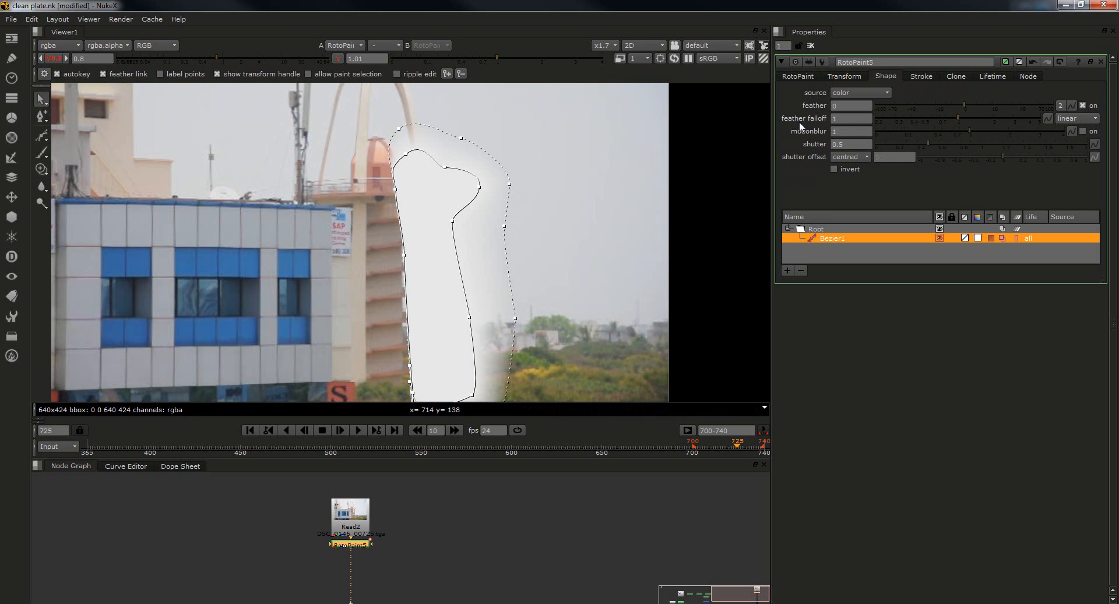
pyautogui.click(956, 116)
pyautogui.moveTo(967, 123)
pyautogui.mouseDown()
pyautogui.moveTo(985, 121)
pyautogui.moveTo(969, 124)
pyautogui.mouseUp()
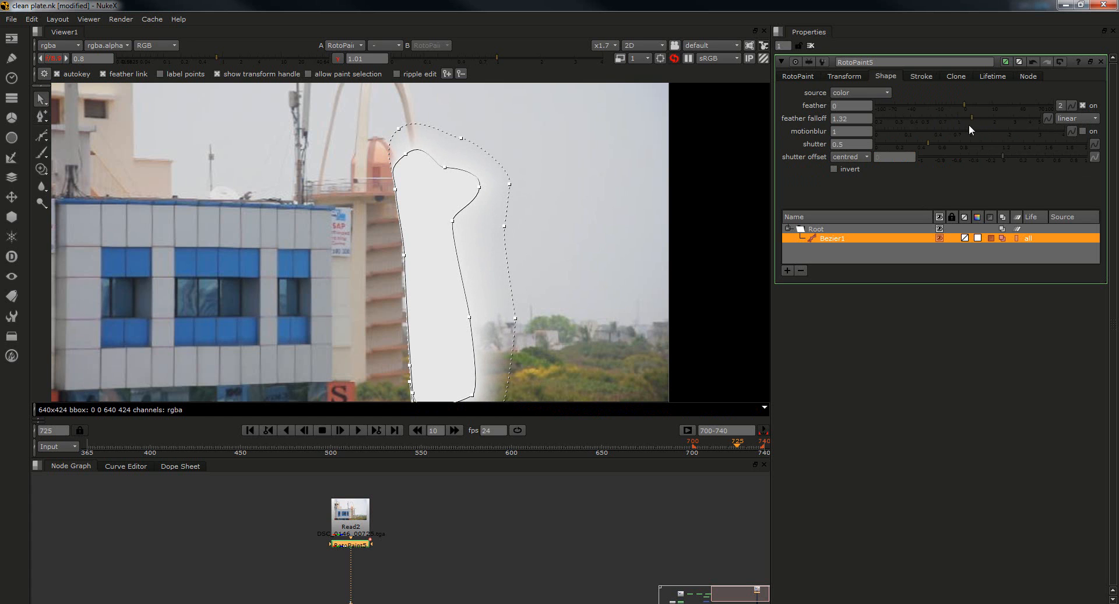
pyautogui.moveTo(476, 312); pyautogui.dragTo(460, 257, button='middle')
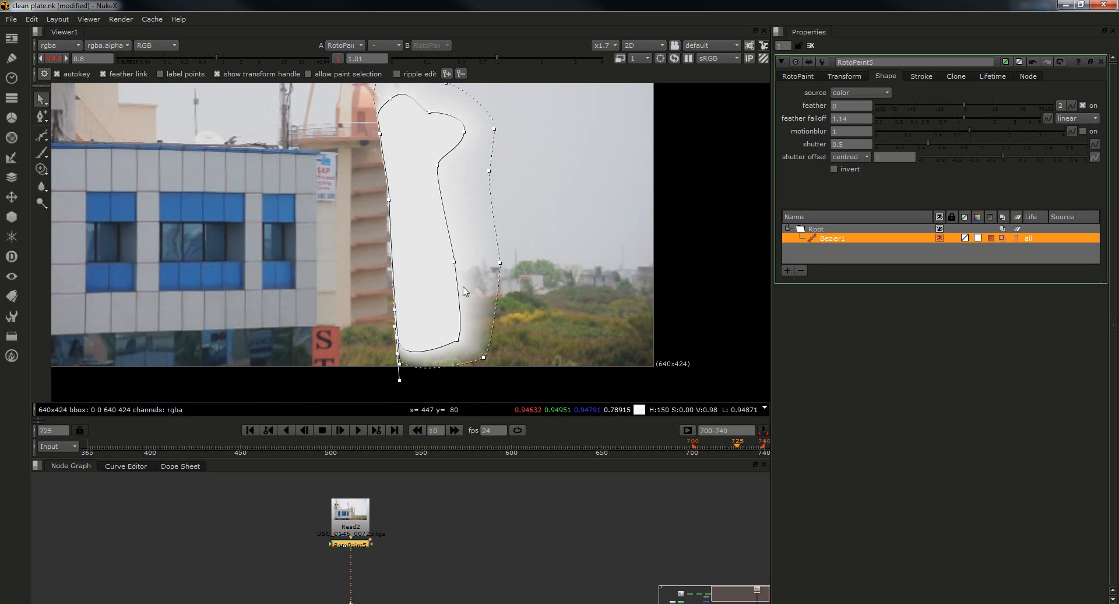
pyautogui.scroll(-3, 523, 237)
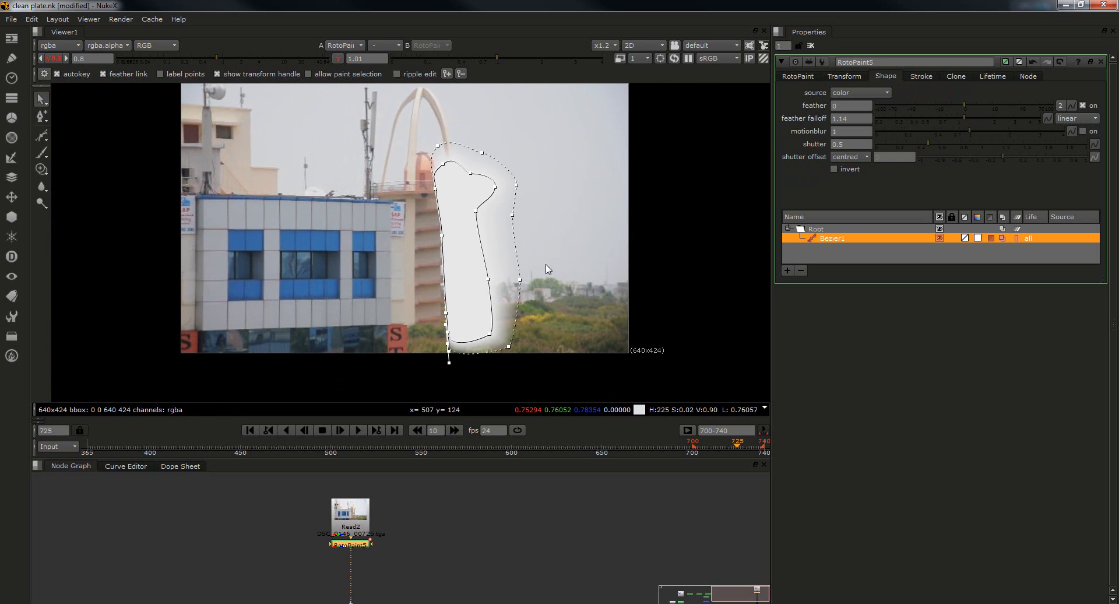
# Set the RotoPaint node's output channels to none so the plate shows beneath the shape.
pyautogui.click(799, 77)
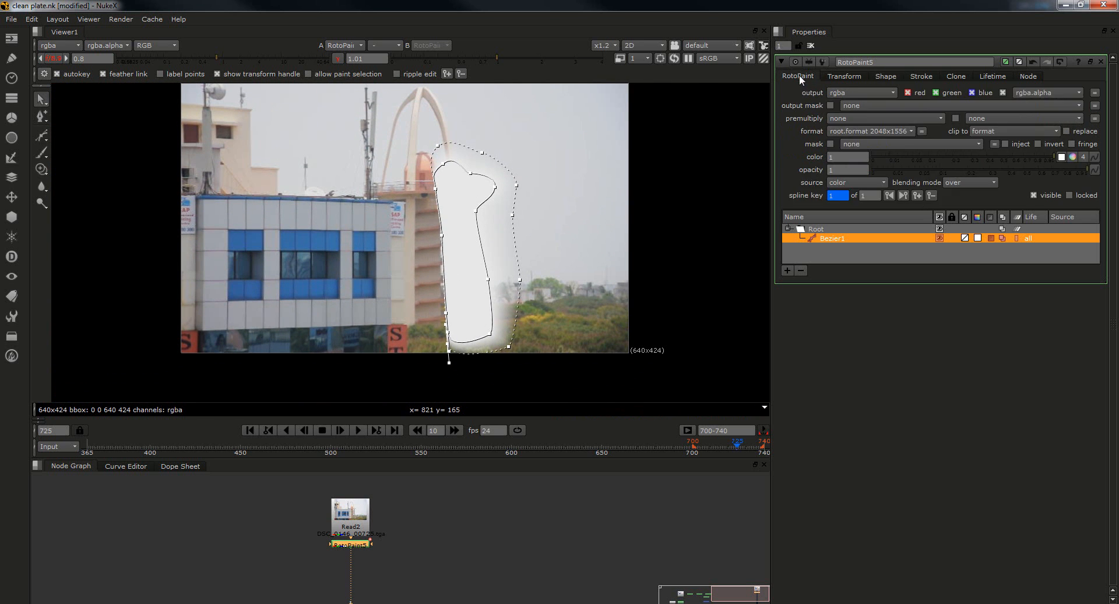
pyautogui.click(845, 93)
pyautogui.click(859, 116)
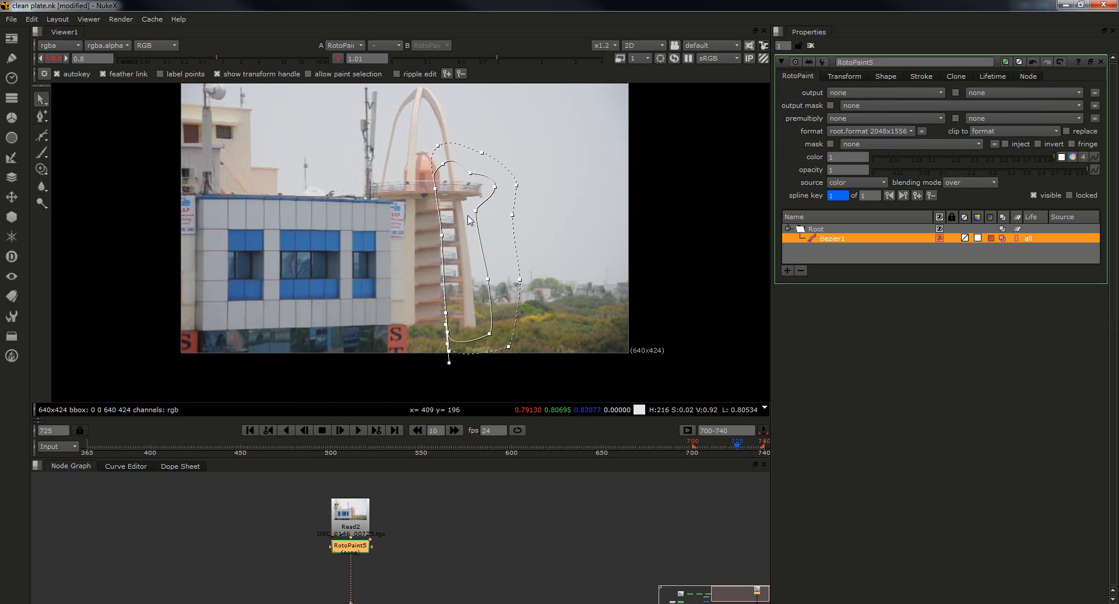
# Select all the Bezier's points and move the shape to match the tower's position on an earlier frame.
pyautogui.moveTo(377, 116); pyautogui.dragTo(574, 392)
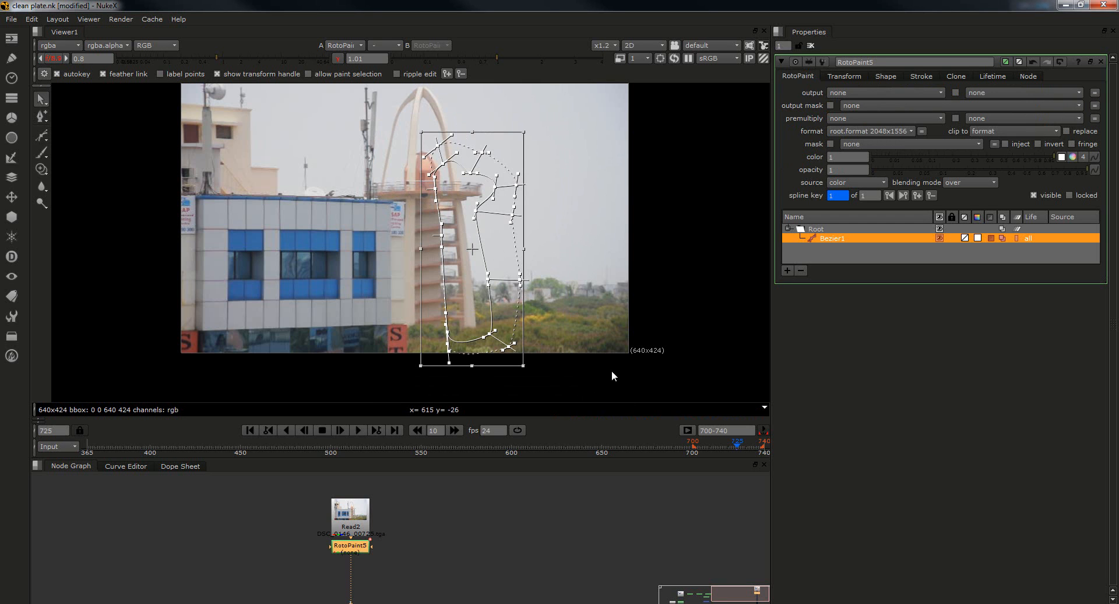
pyautogui.press('Left')
pyautogui.press('Left')
pyautogui.press('Left')
pyautogui.press('Left')
pyautogui.press('Left')
pyautogui.press('Left')
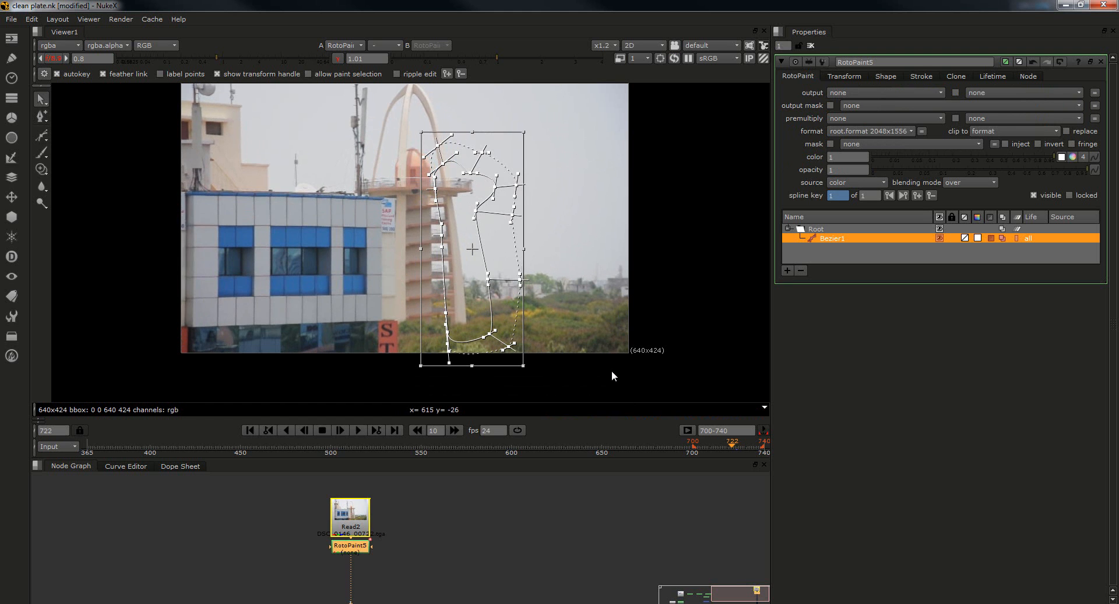
pyautogui.moveTo(476, 329); pyautogui.dragTo(416, 302)
# Go back to frame 710 and keep the Bezier aligned with the tower's right pillar along the way.
pyautogui.press('Left')
pyautogui.press('Left')
pyautogui.press('Left')
pyautogui.press('Left')
pyautogui.press('Left')
pyautogui.press('Left')
pyautogui.press('Left')
pyautogui.press('Left')
pyautogui.press('Left')
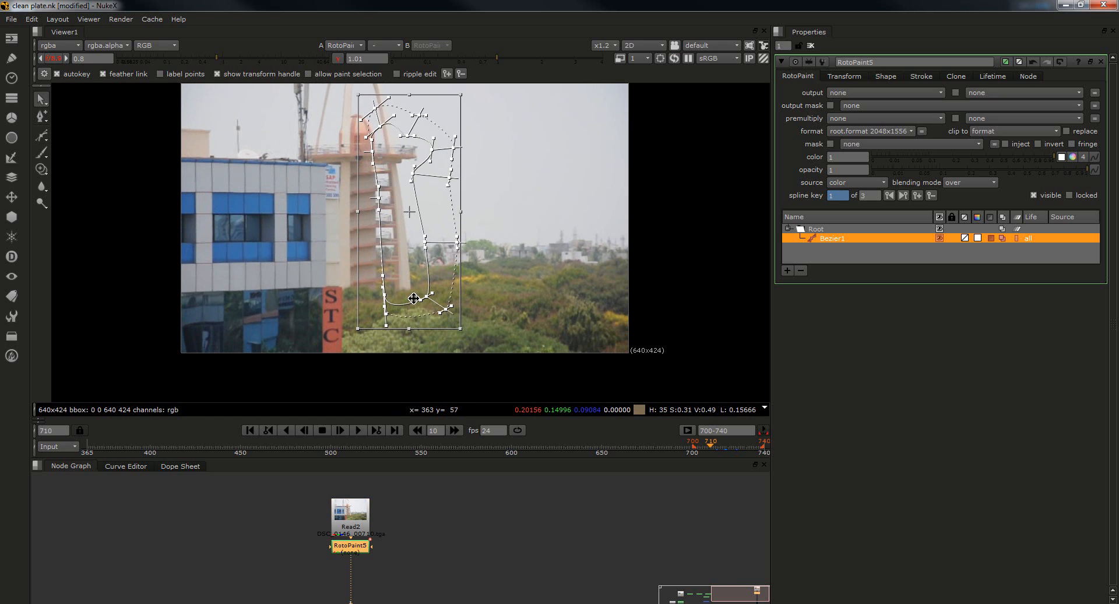
# Key the Bezier shape over the tower's right pillar at frame 706.
pyautogui.press('Left')
pyautogui.press('Left')
pyautogui.press('Left')
pyautogui.press('Left')
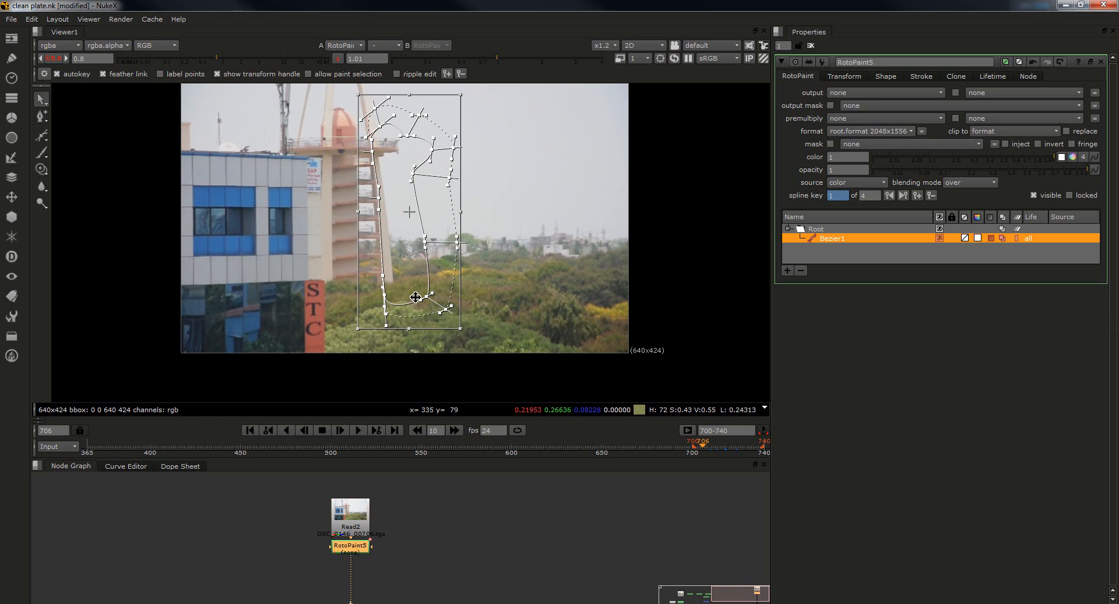
pyautogui.moveTo(394, 286); pyautogui.dragTo(392, 286)
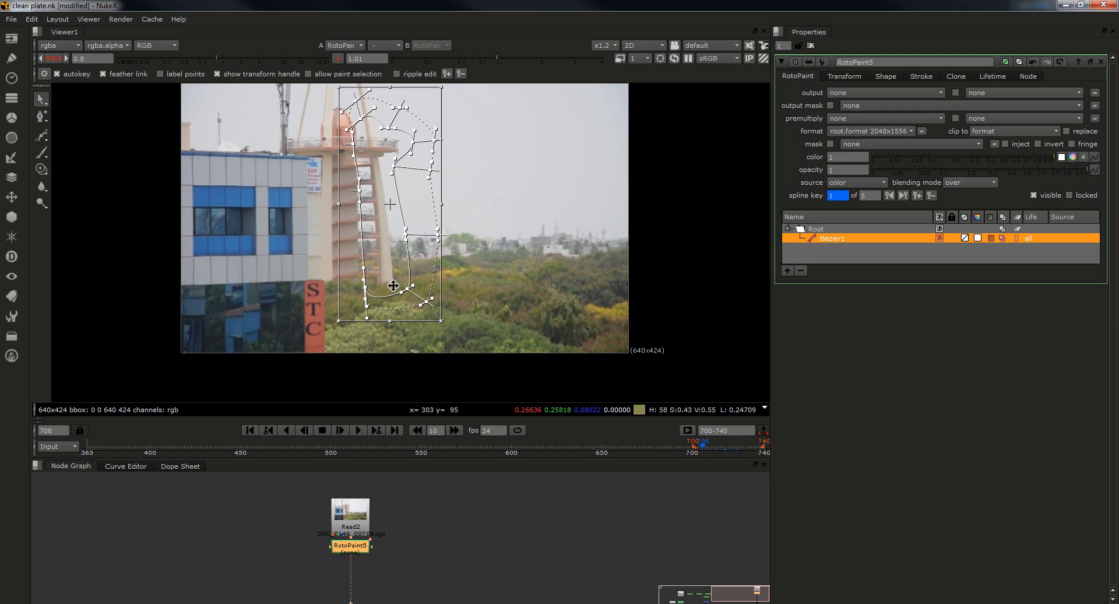
# Shift the Bezier shape slightly to follow the tower at frame 701.
pyautogui.press('Left')
pyautogui.press('Left')
pyautogui.press('Left')
pyautogui.press('Left')
pyautogui.press('Left')
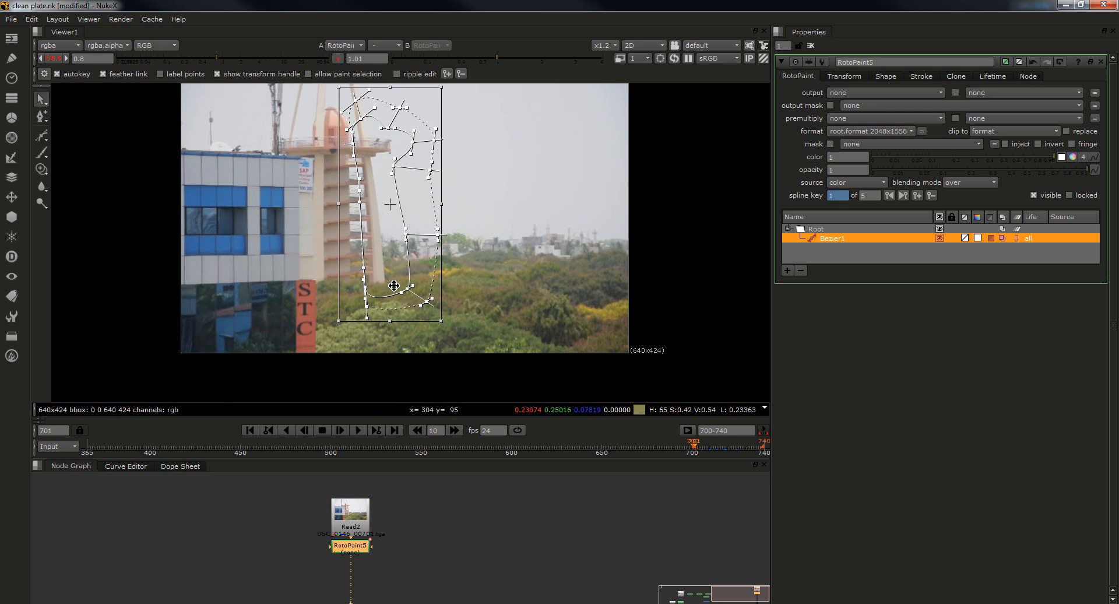
pyautogui.moveTo(387, 282); pyautogui.dragTo(381, 282)
# Step forward from frame 701 to frame 724 to check how the Bezier follows the tower.
pyautogui.press('Right')
pyautogui.press('Right')
pyautogui.press('Right')
pyautogui.press('Right')
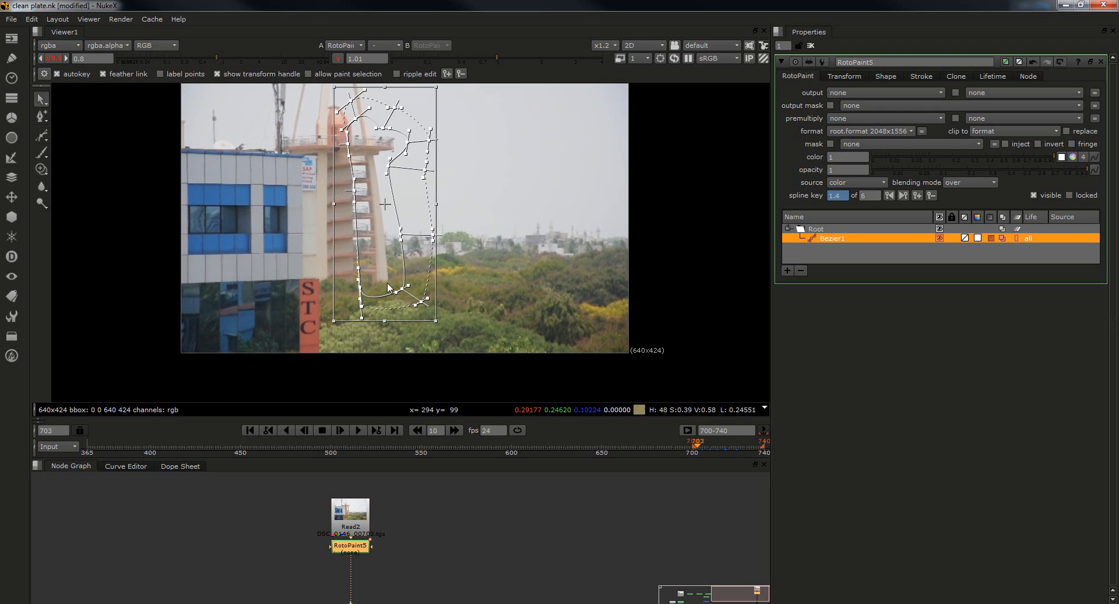
pyautogui.press('Right')
pyautogui.press('Right')
pyautogui.press('Right')
pyautogui.press('Right')
pyautogui.press('Right')
pyautogui.press('Right')
pyautogui.press('Right')
pyautogui.press('Right')
pyautogui.press('Right')
pyautogui.press('Right')
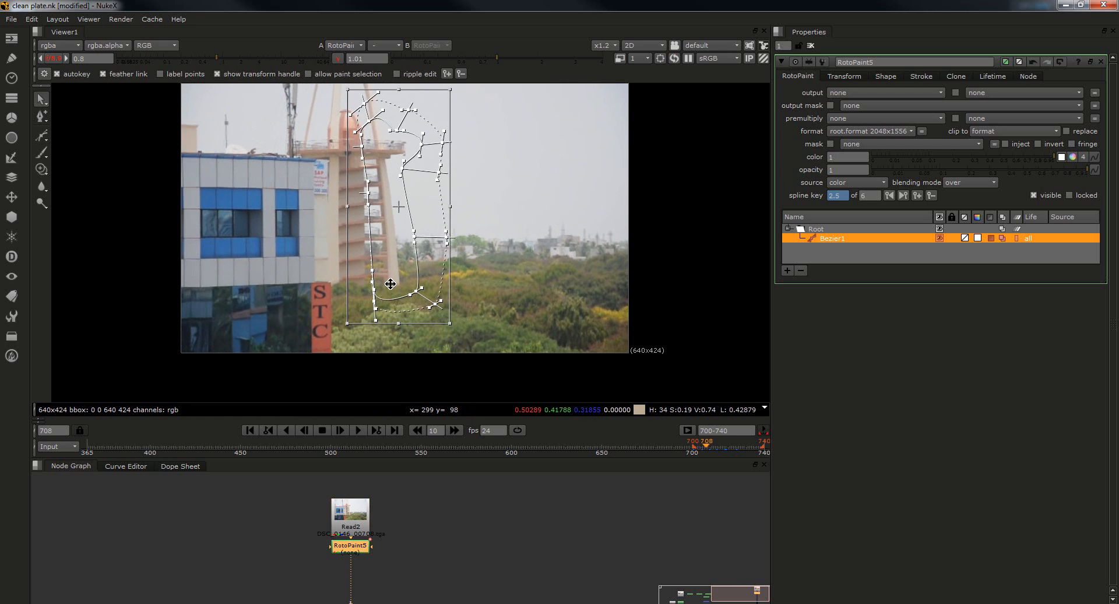
pyautogui.press('Right')
pyautogui.press('Right')
pyautogui.press('Right')
pyautogui.press('Right')
pyautogui.press('Right')
pyautogui.press('Right')
pyautogui.press('Right')
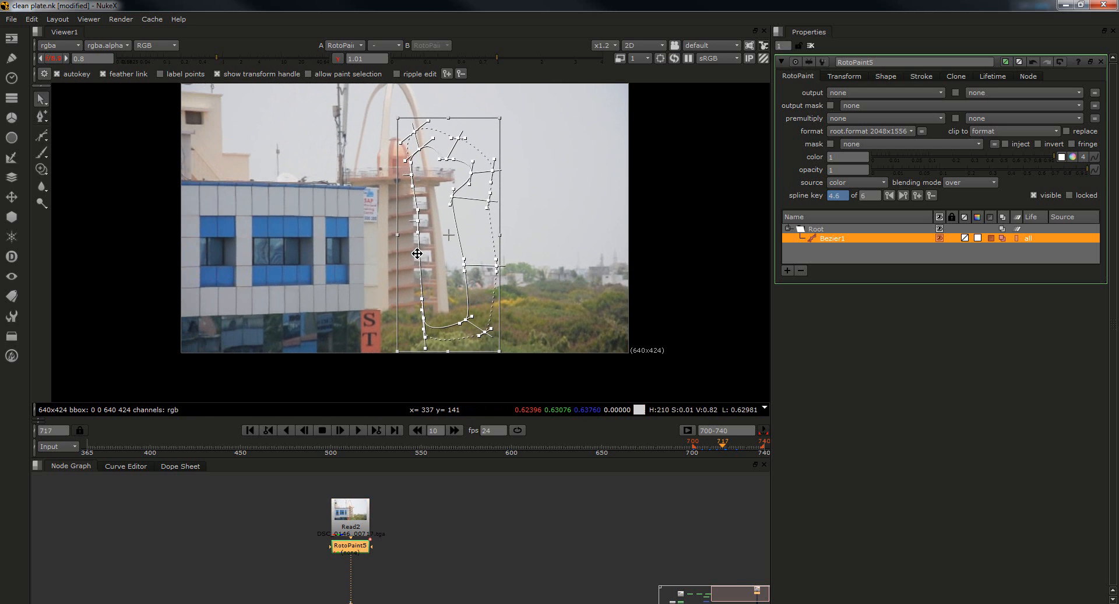
pyautogui.press('Right')
pyautogui.press('Right')
pyautogui.press('Right')
pyautogui.press('Right')
pyautogui.press('Right')
pyautogui.press('Right')
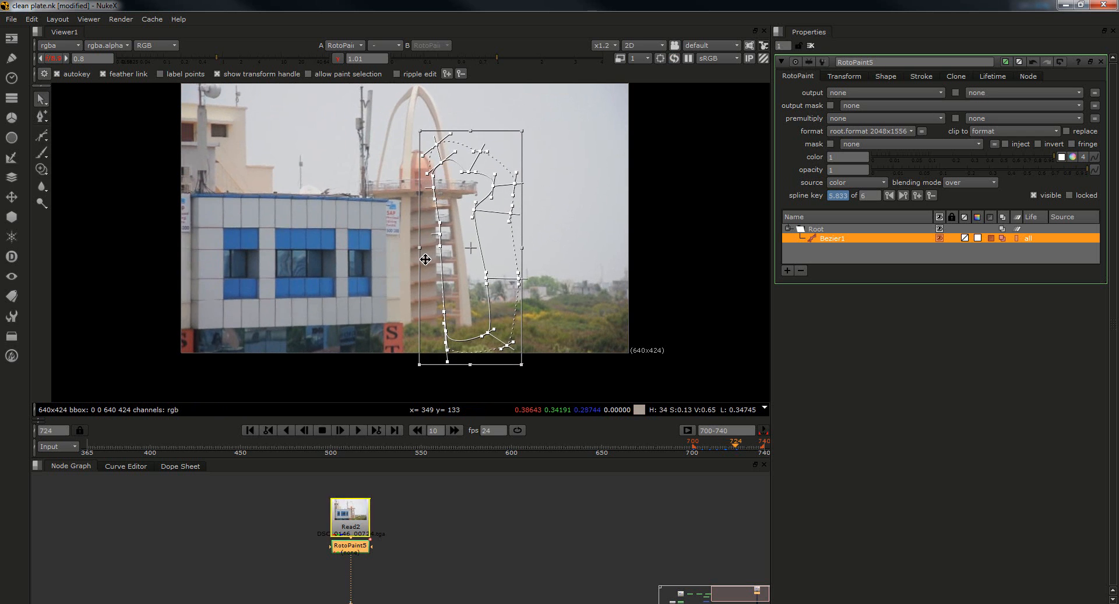
# Move the Bezier shape to follow the tower on the remaining frames up to frame 739.
pyautogui.moveTo(456, 266); pyautogui.dragTo(494, 250)
pyautogui.press('Right')
pyautogui.press('Right')
pyautogui.press('Right')
pyautogui.press('Right')
pyautogui.press('Right')
pyautogui.press('Right')
pyautogui.press('Right')
pyautogui.press('Right')
pyautogui.press('Right')
pyautogui.press('Right')
pyautogui.press('Right')
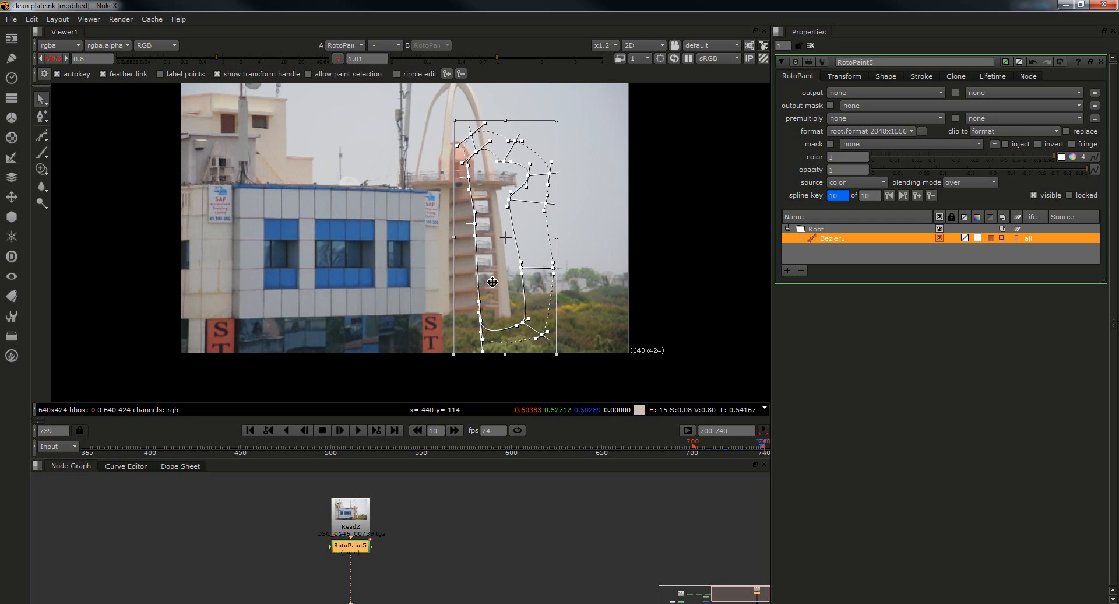
# Set the Bezier shape's source to foreground.
pyautogui.moveTo(553, 298); pyautogui.dragTo(510, 291, button='middle')
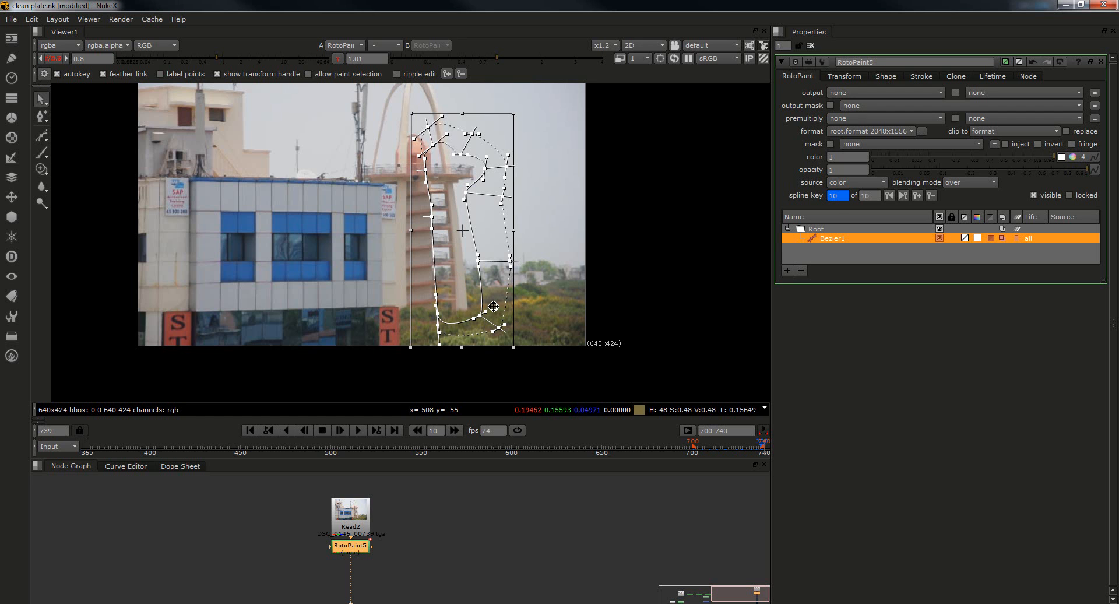
pyautogui.click(886, 77)
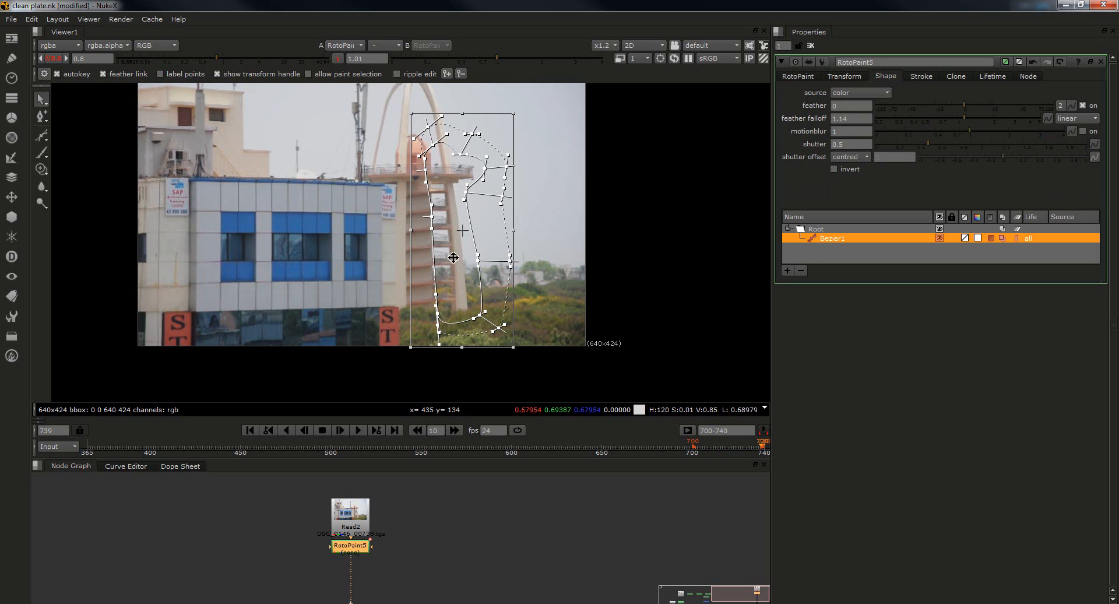
pyautogui.click(844, 93)
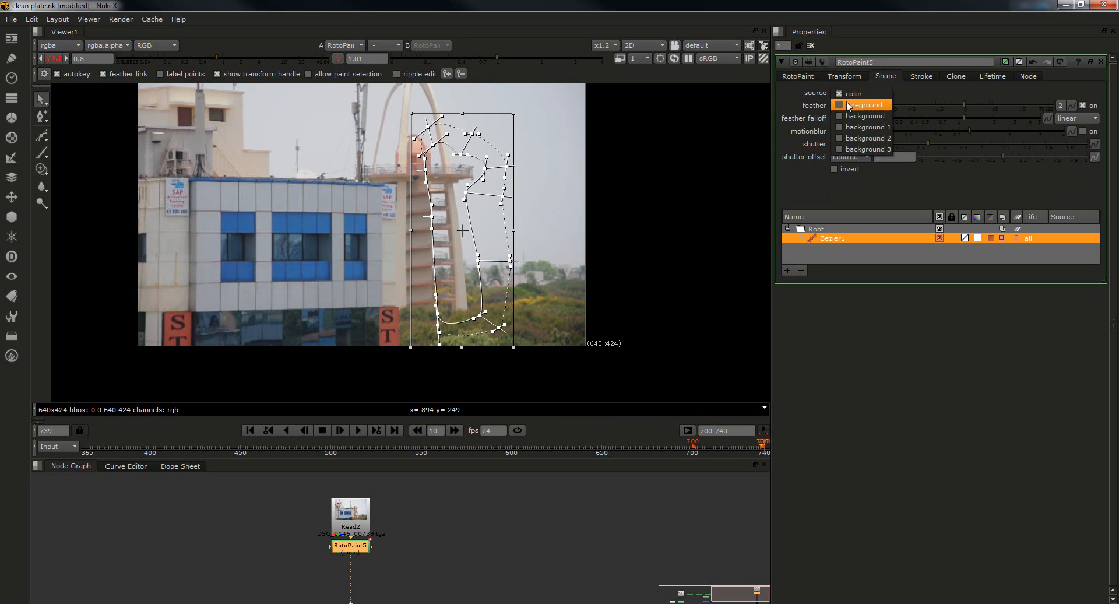
pyautogui.click(851, 106)
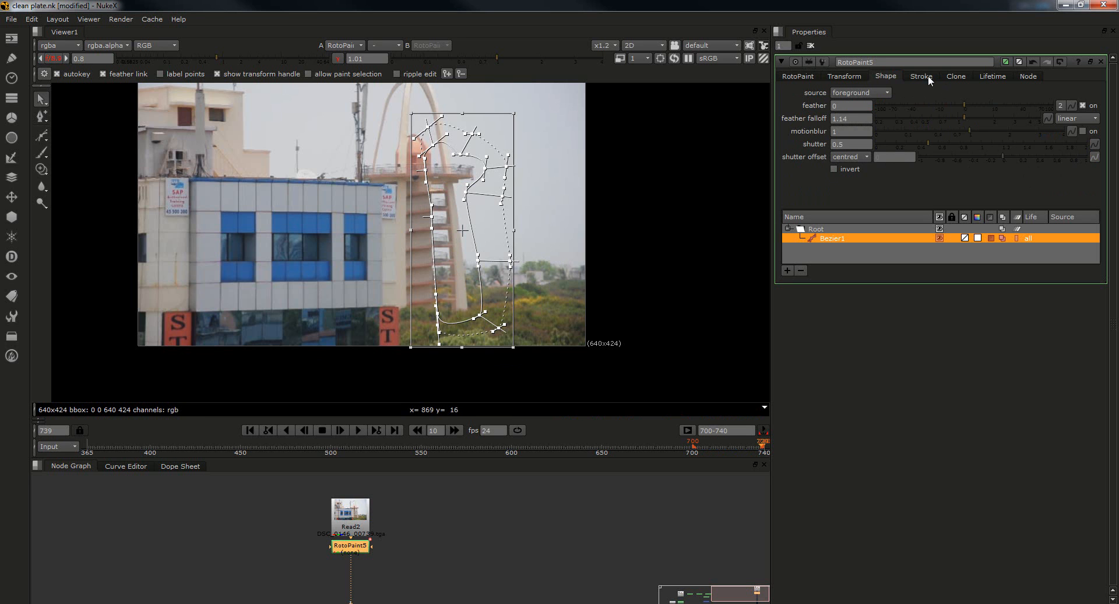
# Try offsetting the shape's clone source to about -17 in x and 1.5 in y.
pyautogui.click(961, 75)
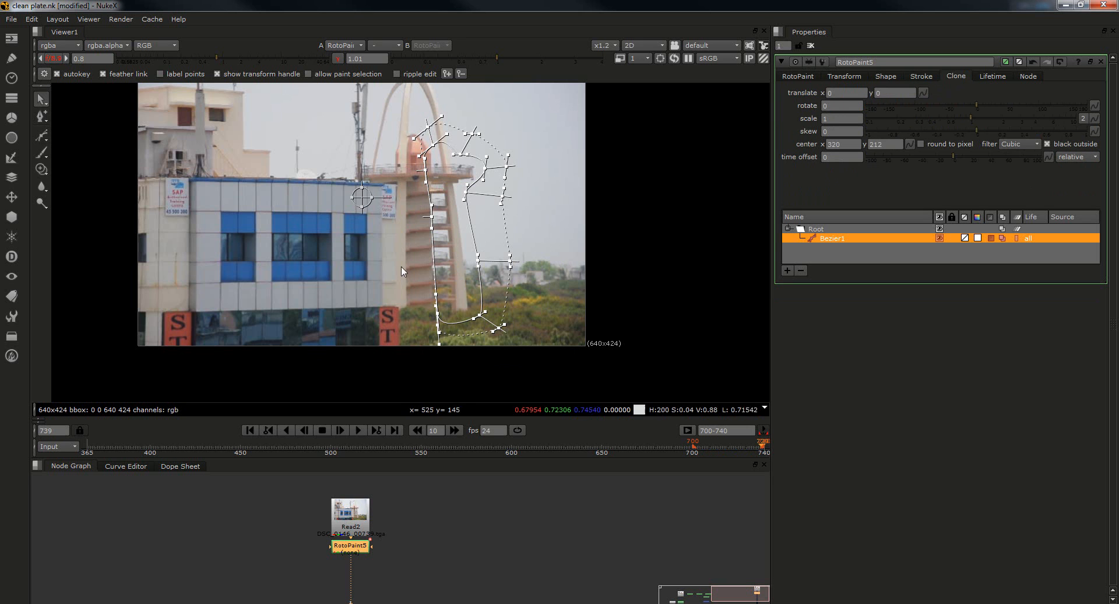
pyautogui.click(844, 77)
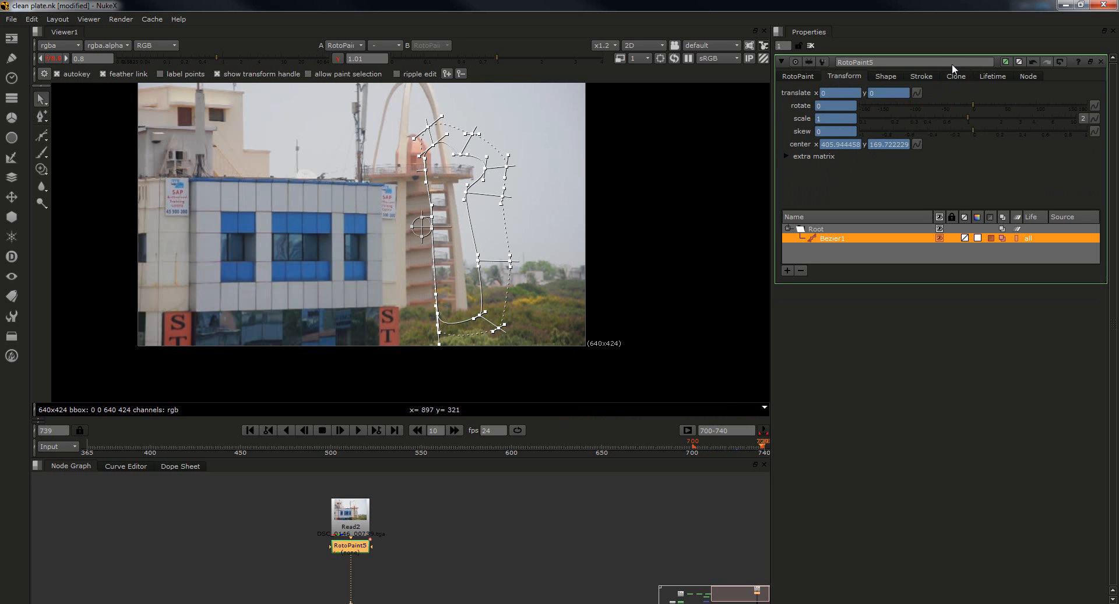
pyautogui.click(885, 77)
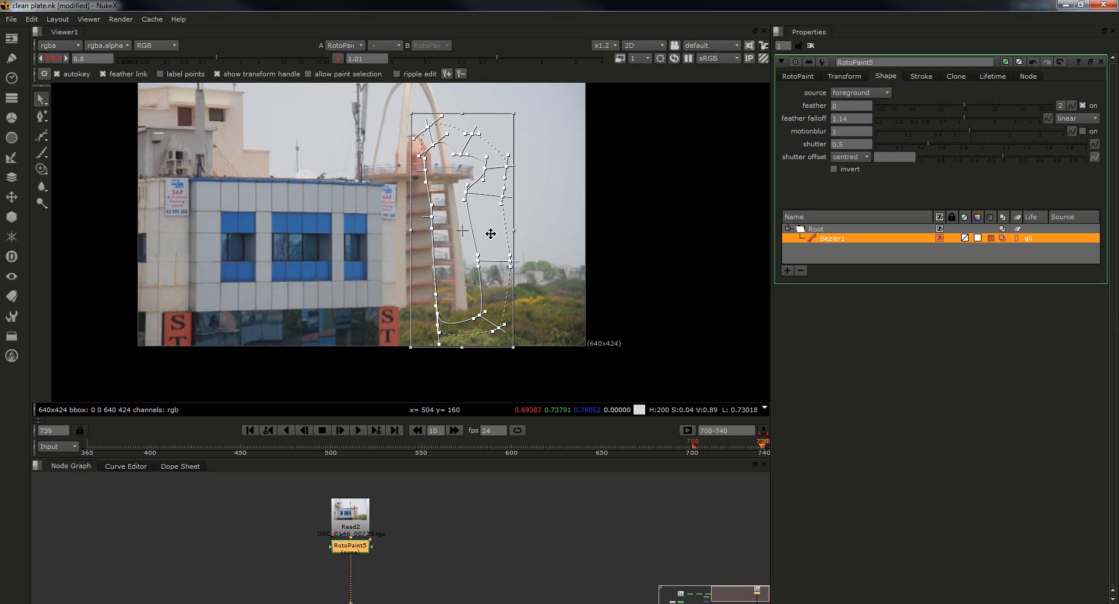
pyautogui.click(958, 77)
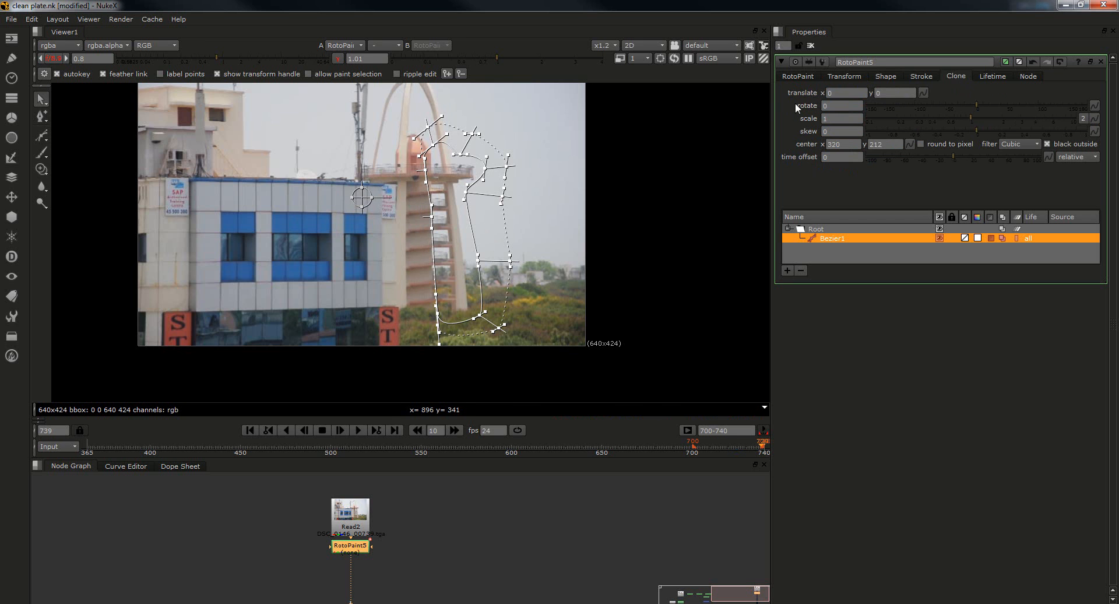
pyautogui.click(840, 94)
pyautogui.press('Return')
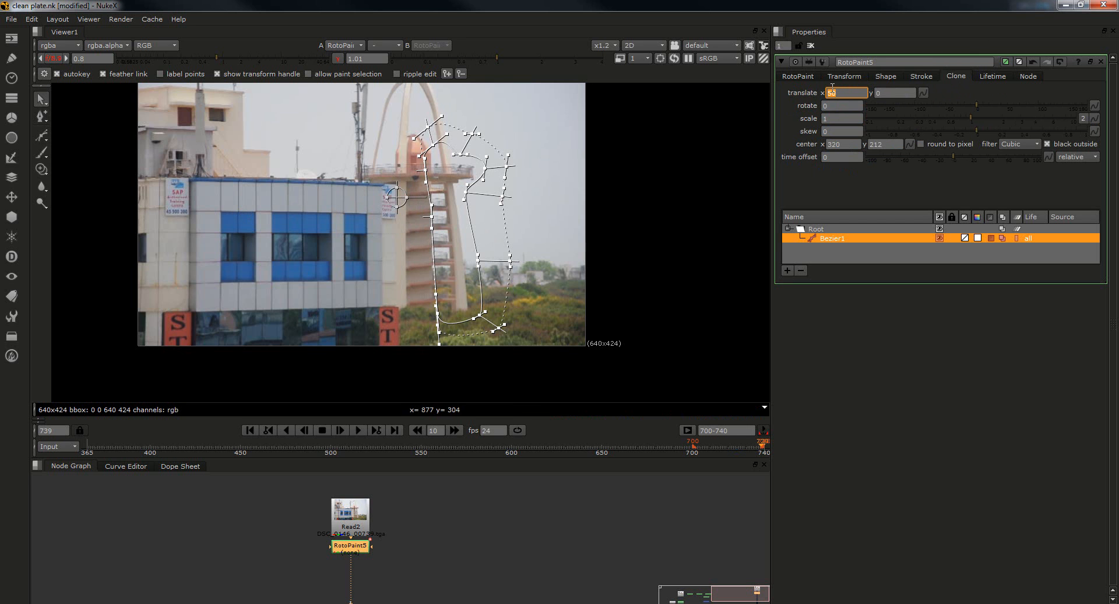
pyautogui.moveTo(396, 198); pyautogui.dragTo(354, 197)
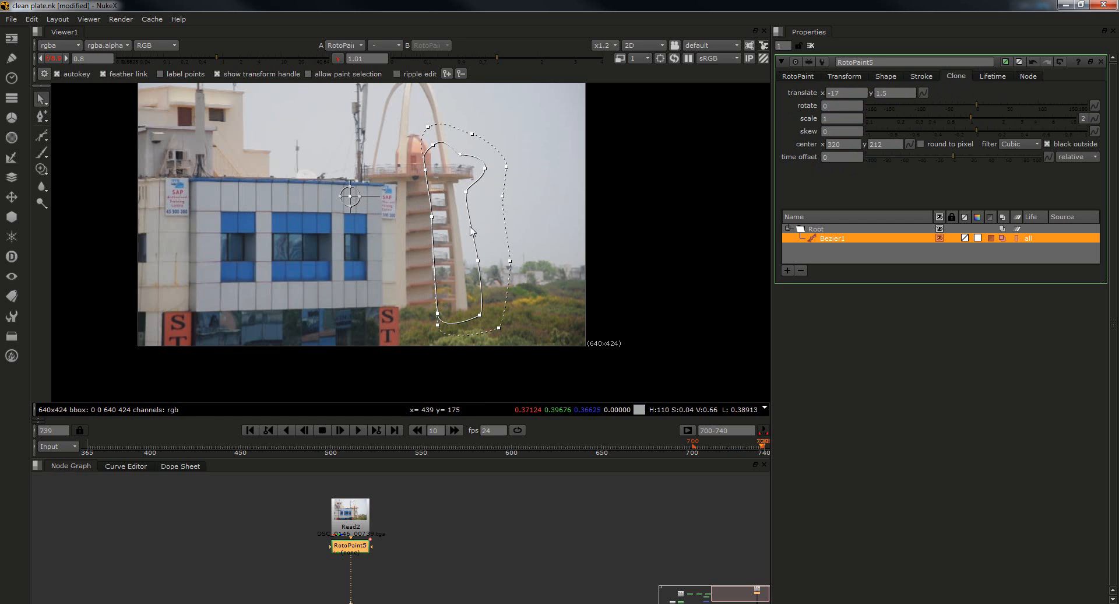
# Set the output channels of RotoPaint5 to rgb.
pyautogui.click(794, 75)
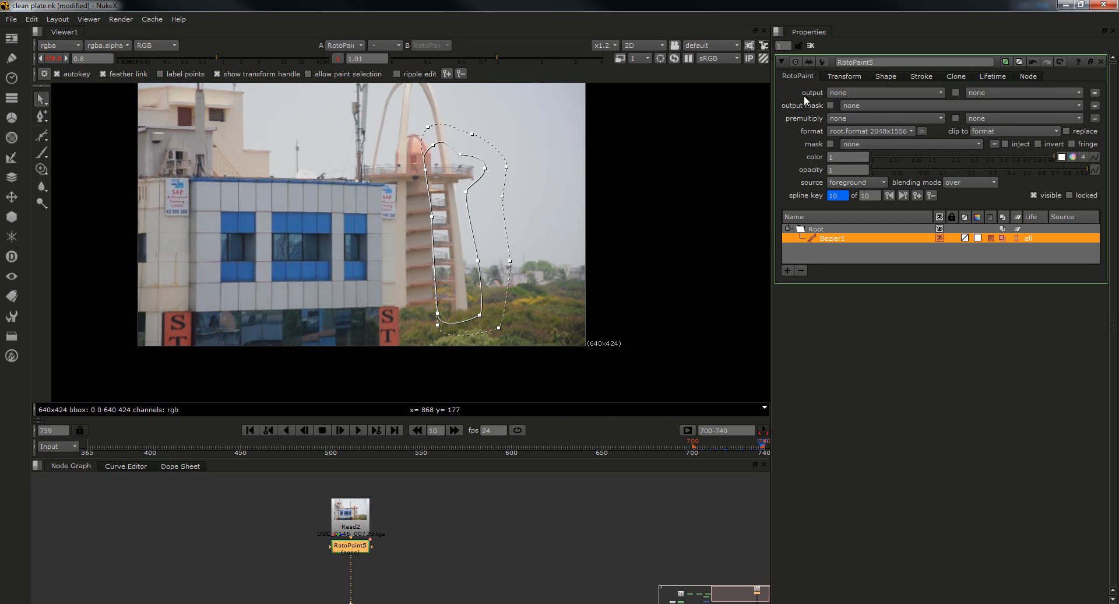
pyautogui.click(847, 94)
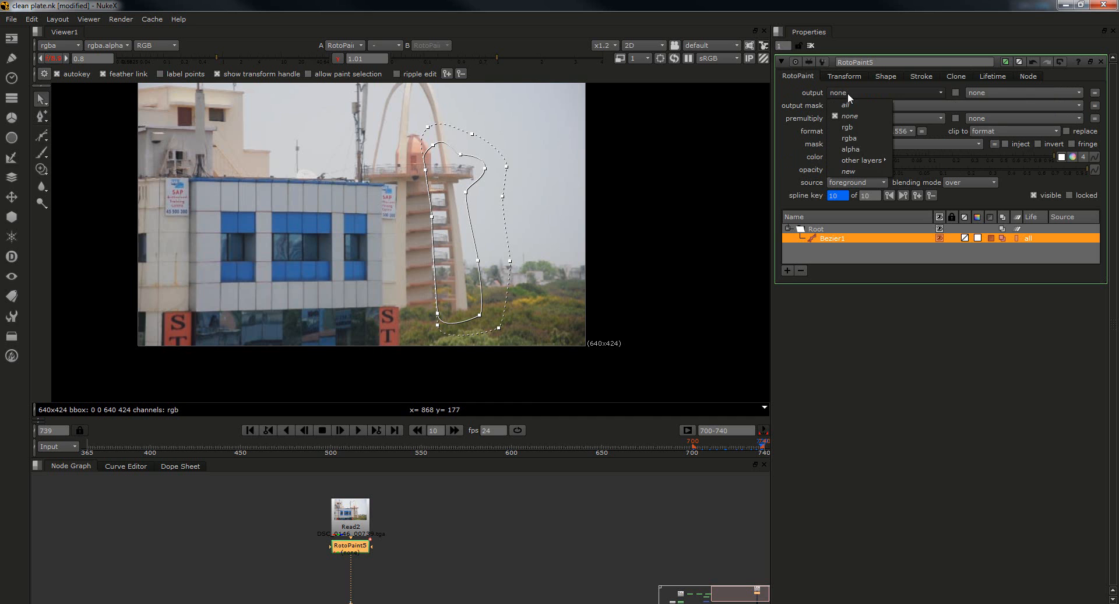
pyautogui.click(848, 128)
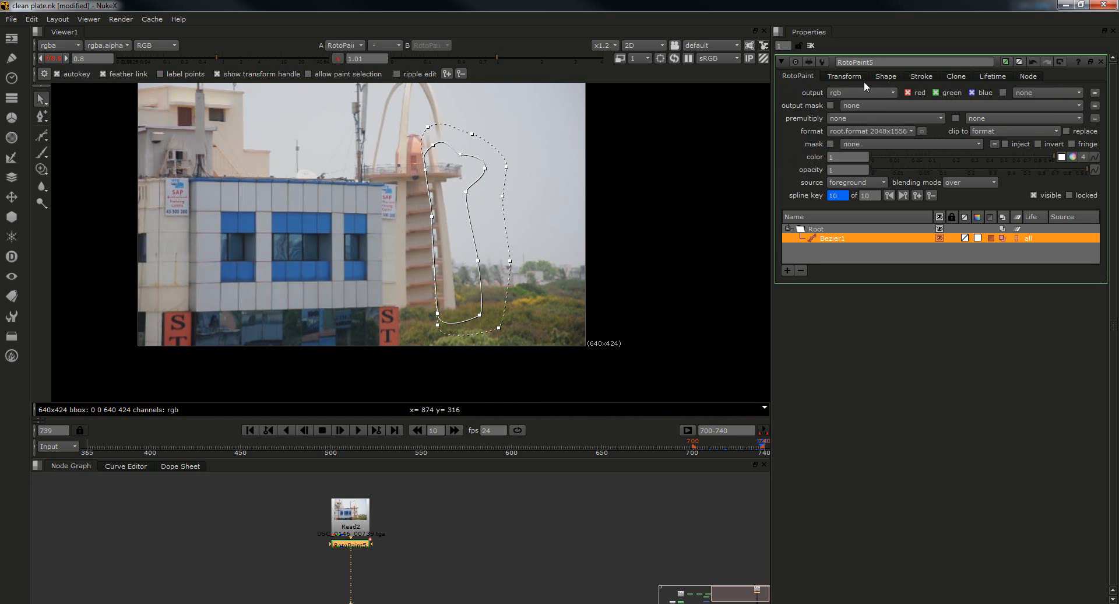
# Set the clone translate to about -79 in x and 0 in y so clean background covers the tower's right pillar.
pyautogui.click(955, 76)
pyautogui.moveTo(350, 195); pyautogui.dragTo(331, 196)
pyautogui.keyDown('ctrl'); pyautogui.moveTo(319, 197); pyautogui.dragTo(313, 199); pyautogui.keyUp('ctrl')
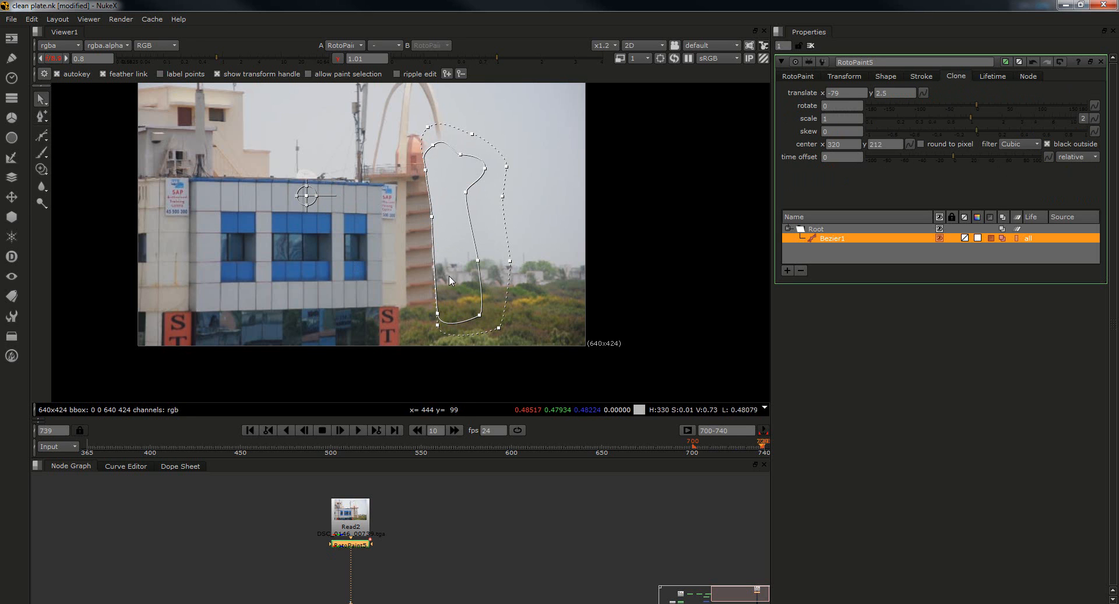
pyautogui.moveTo(896, 93); pyautogui.dragTo(851, 97)
pyautogui.write('0')
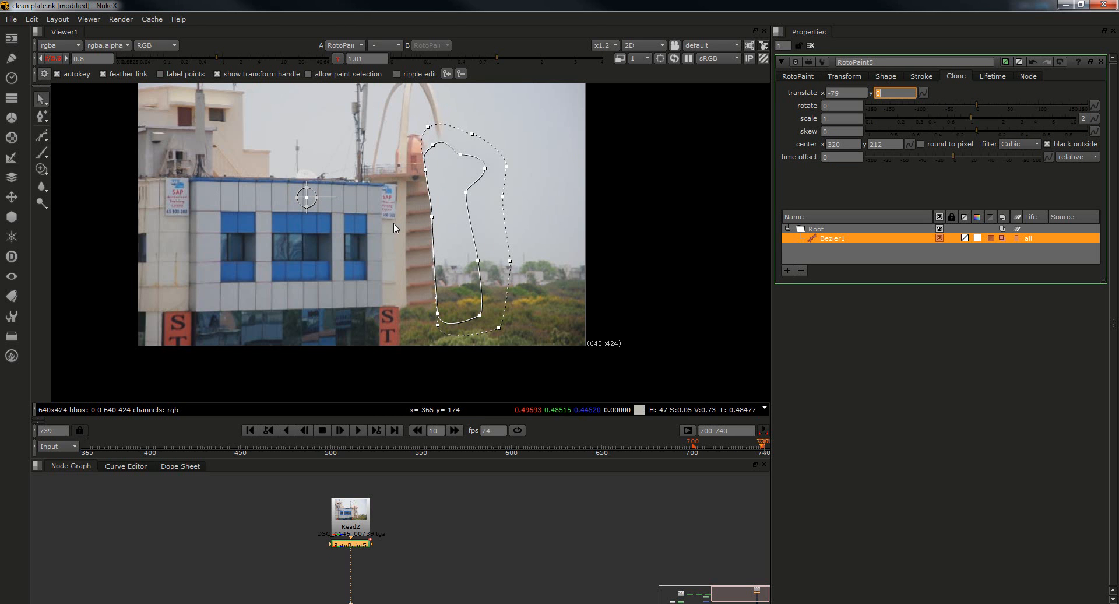
# Close the node properties and play the RotoPaint5 result to check the painted-out pillar.
pyautogui.click(811, 47)
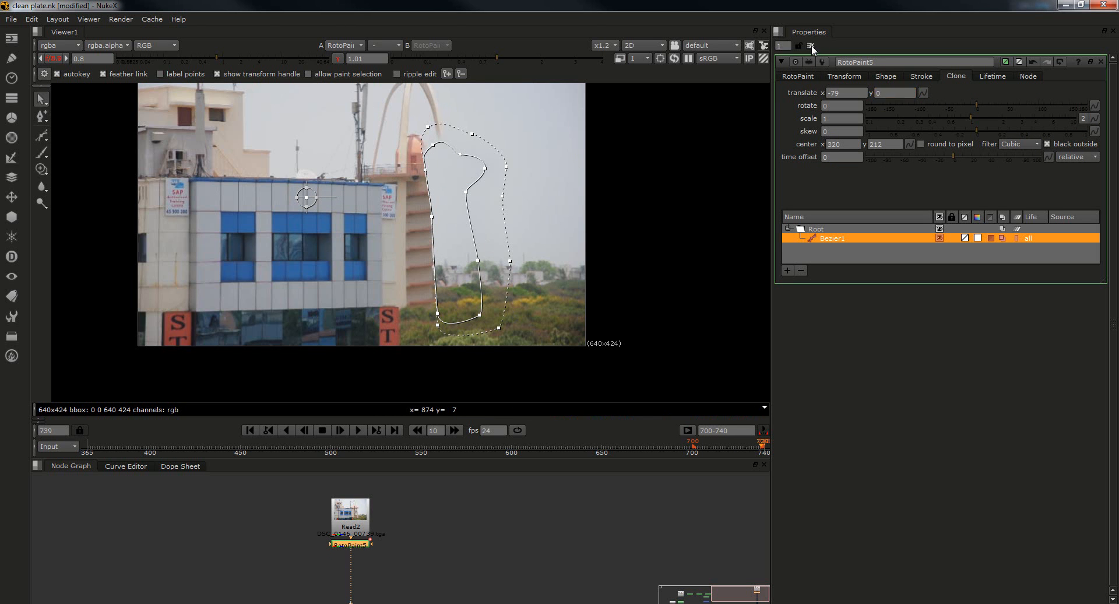
pyautogui.click(253, 434)
pyautogui.click(357, 430)
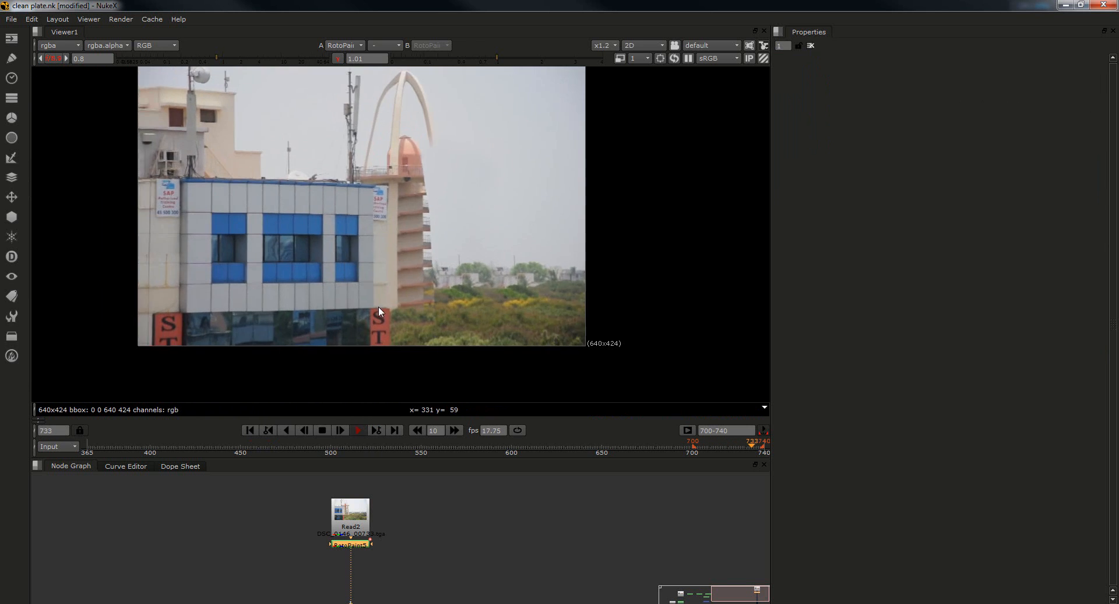
pyautogui.click(357, 430)
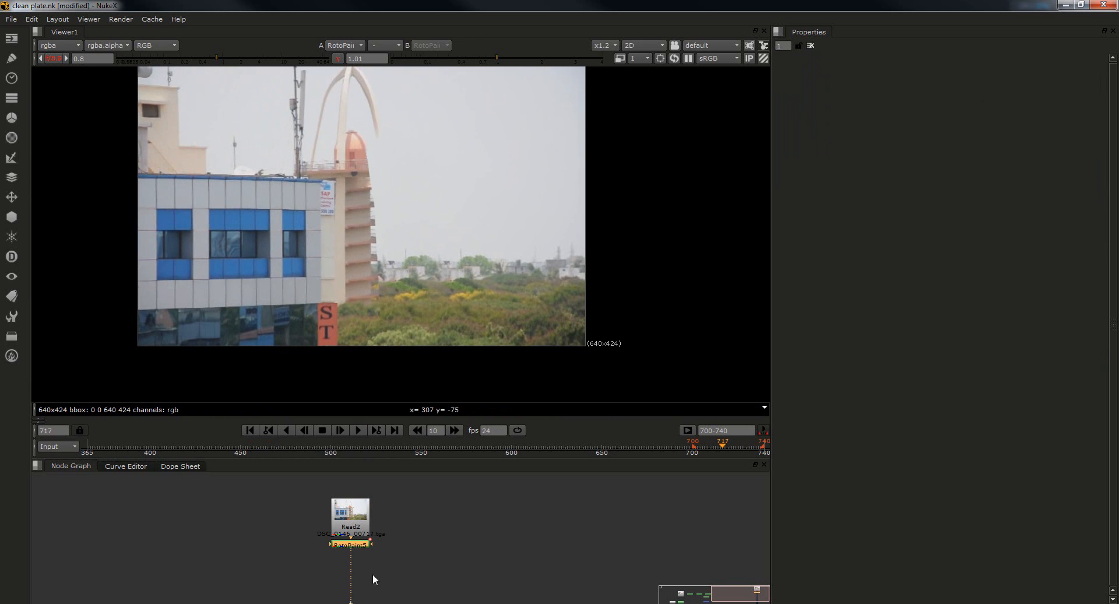
# View the Read1 node of the finished setup and play its original footage.
pyautogui.moveTo(253, 540); pyautogui.dragTo(569, 537, button='middle')
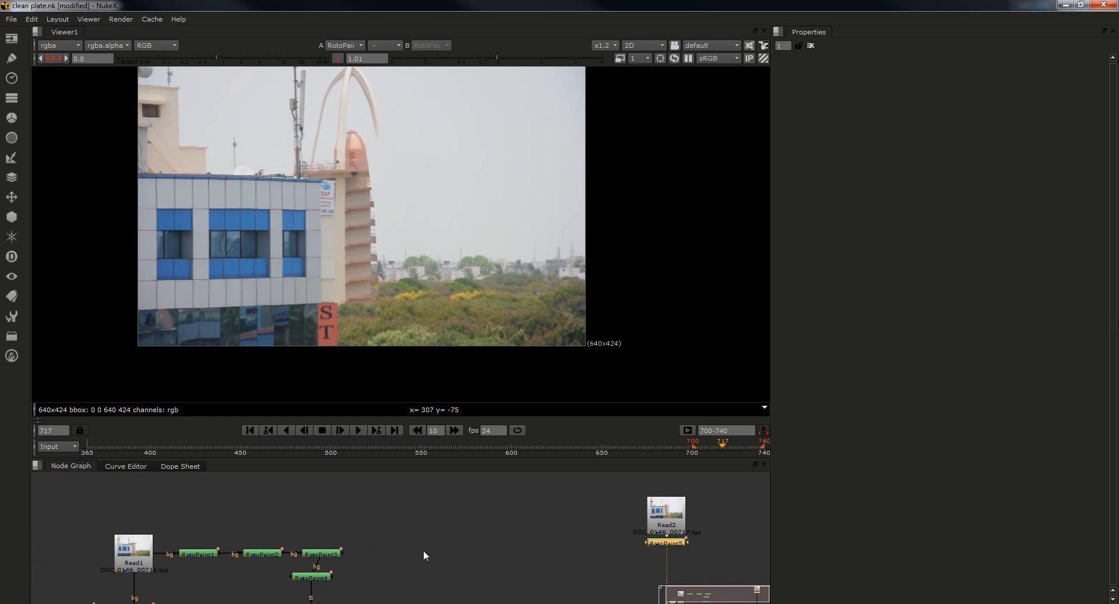
pyautogui.moveTo(229, 562); pyautogui.dragTo(427, 523, button='middle')
pyautogui.click(320, 530)
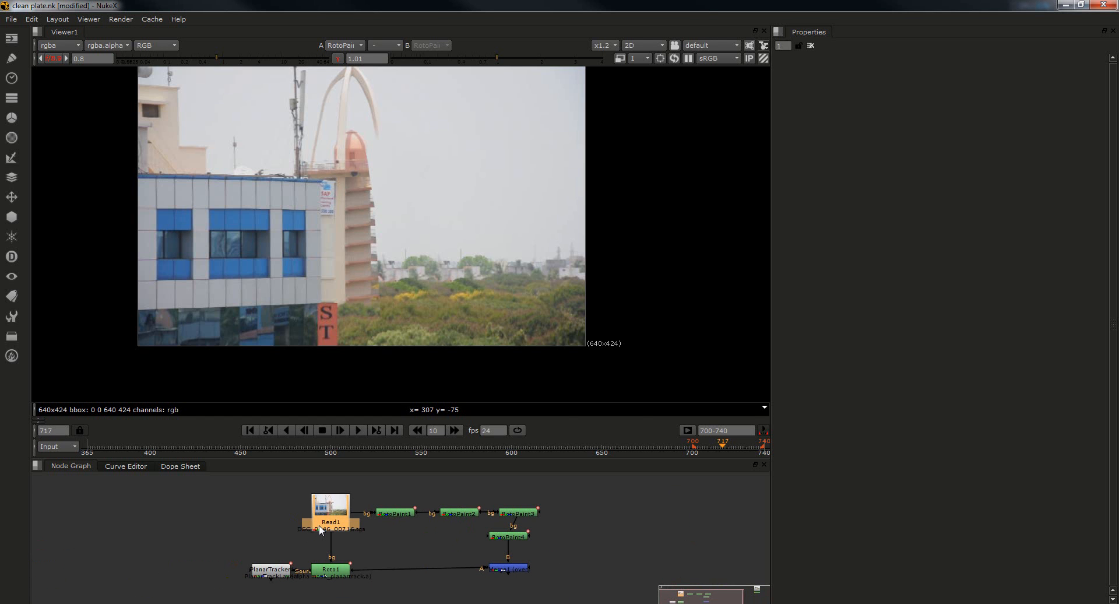
pyautogui.press('1')
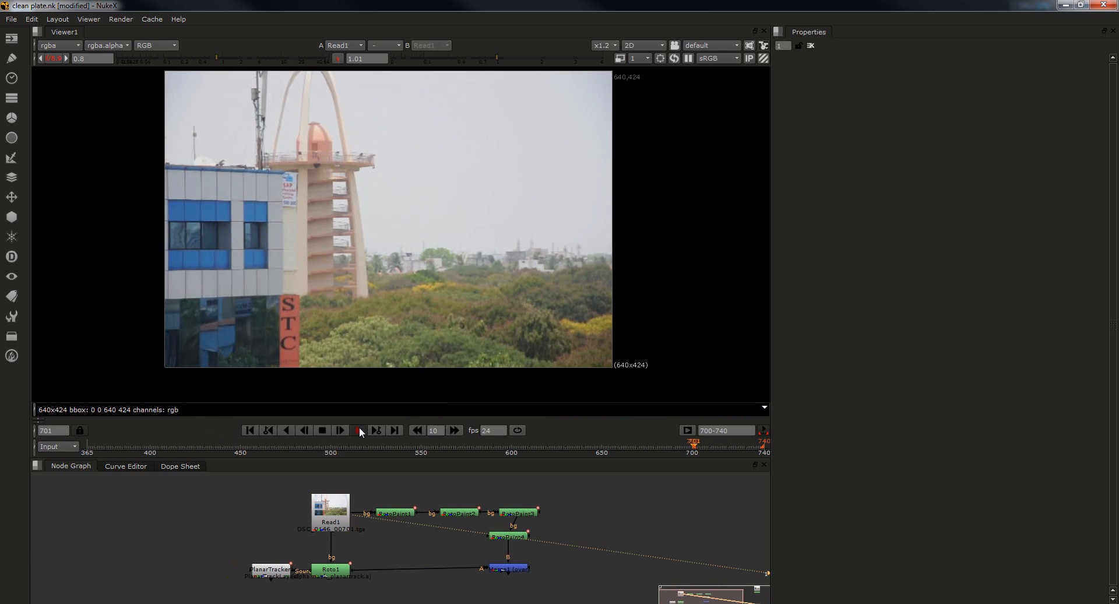
pyautogui.click(358, 429)
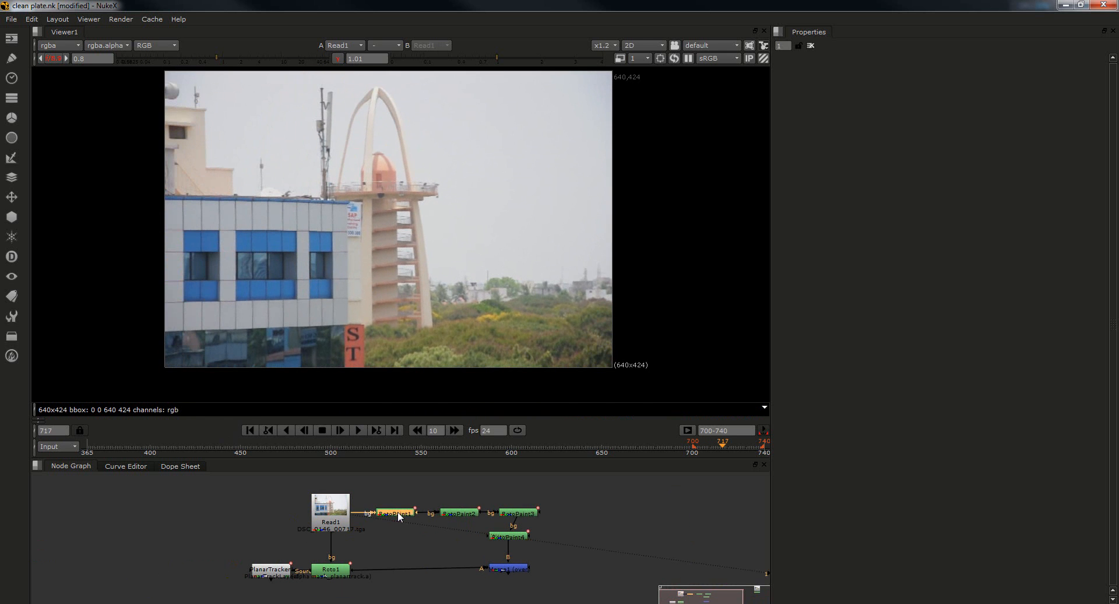
# Open the properties of RotoPaint1 through RotoPaint4 to examine their shapes over the original plate.
pyautogui.doubleClick(397, 513)
pyautogui.doubleClick(456, 514)
pyautogui.doubleClick(531, 514)
pyautogui.doubleClick(503, 534)
pyautogui.moveTo(400, 533); pyautogui.dragTo(371, 529, button='middle')
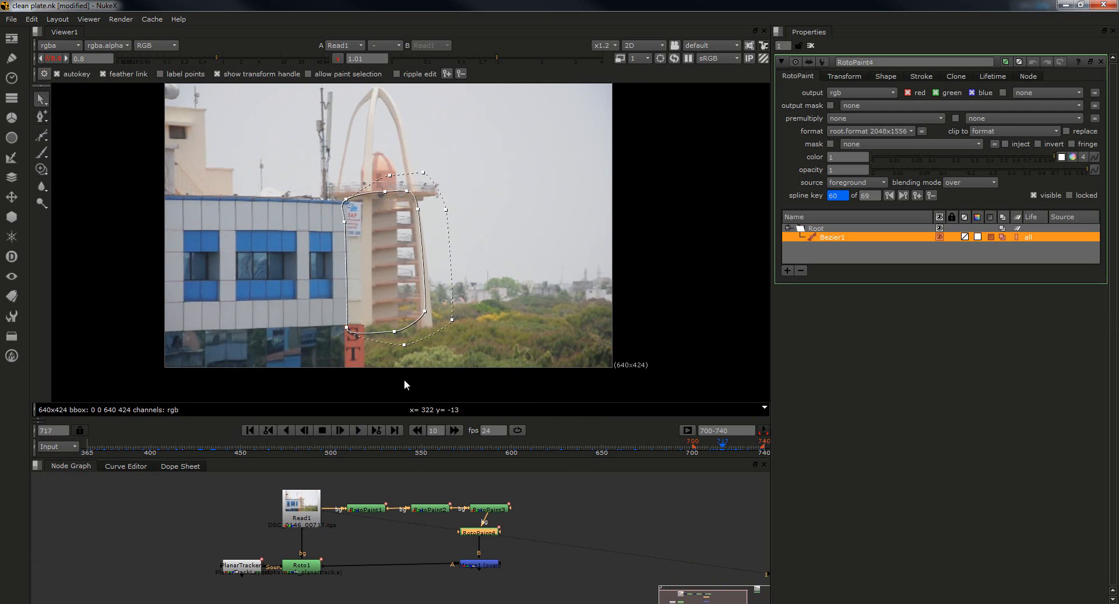
# View the outputs of RotoPaint1, RotoPaint2, RotoPaint3 and RotoPaint4 in turn to examine how each removes part of the tower.
pyautogui.click(372, 508)
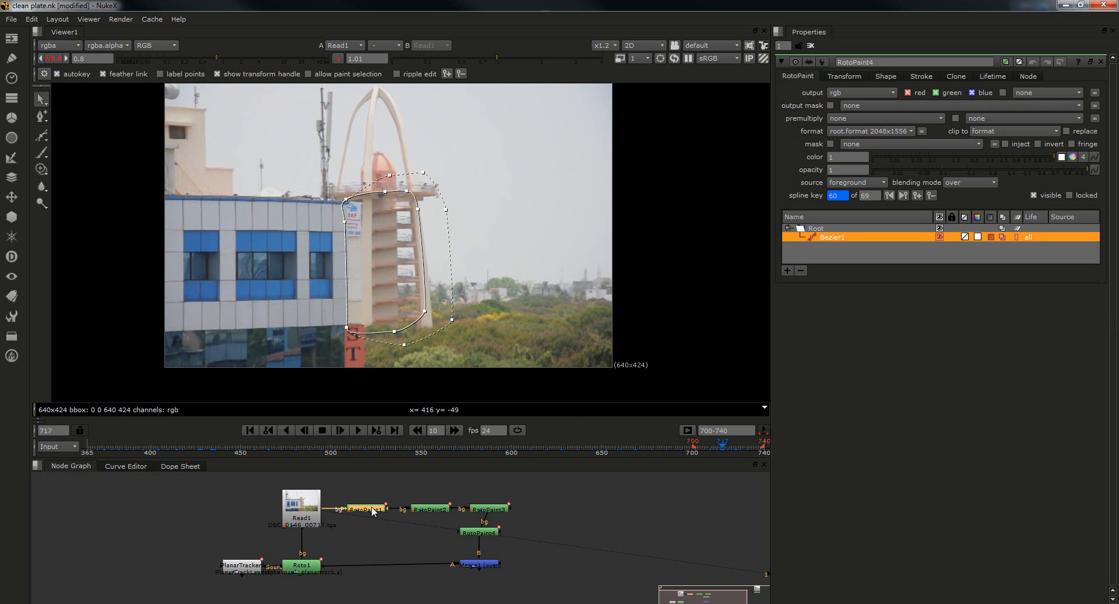
pyautogui.press('1')
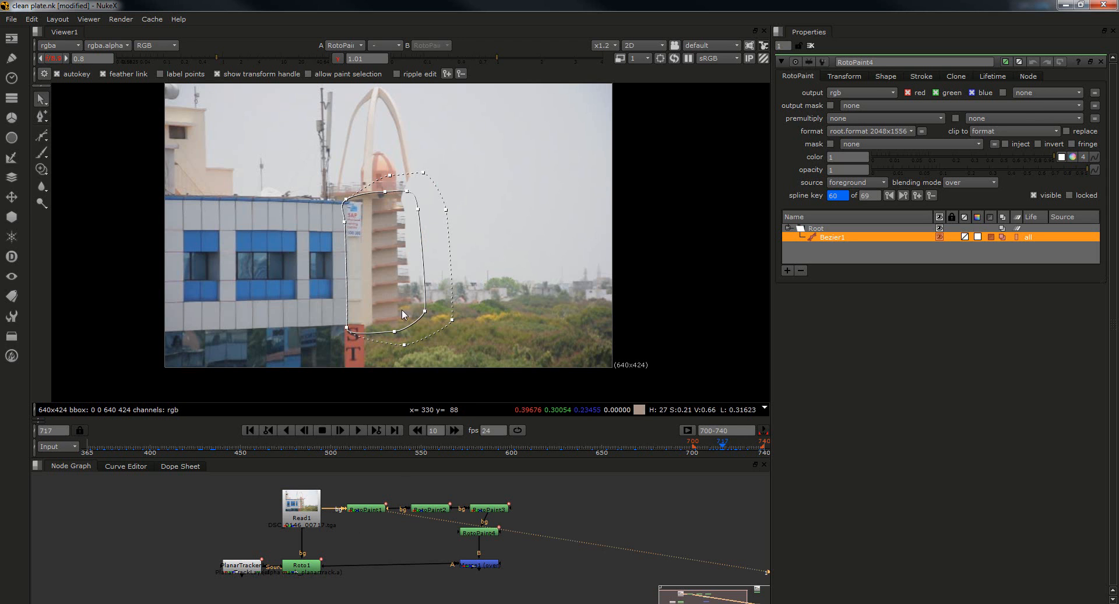
pyautogui.click(370, 510)
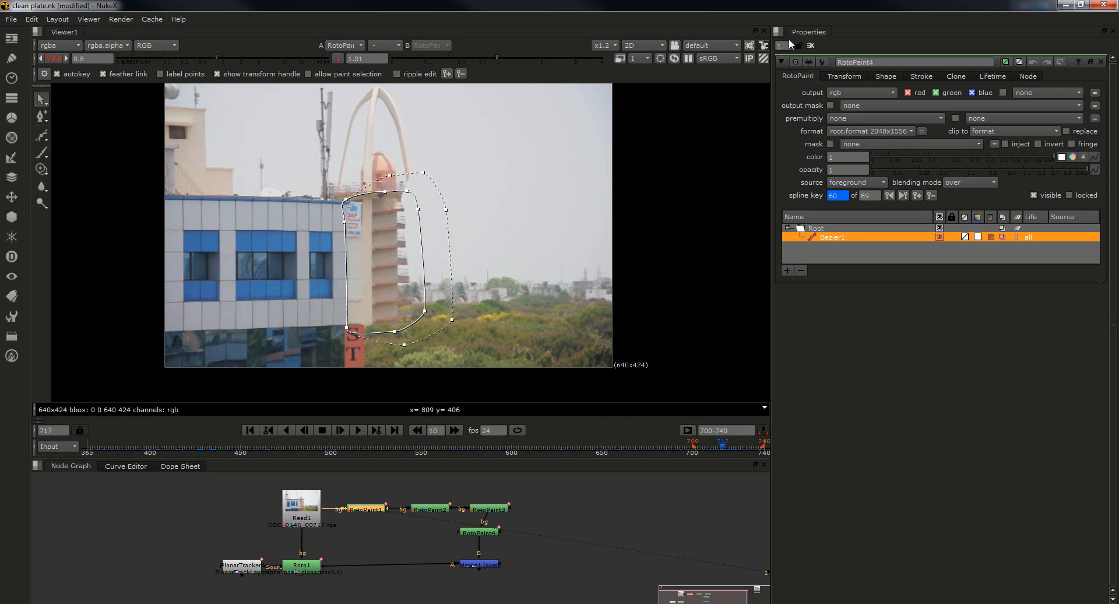
pyautogui.click(810, 46)
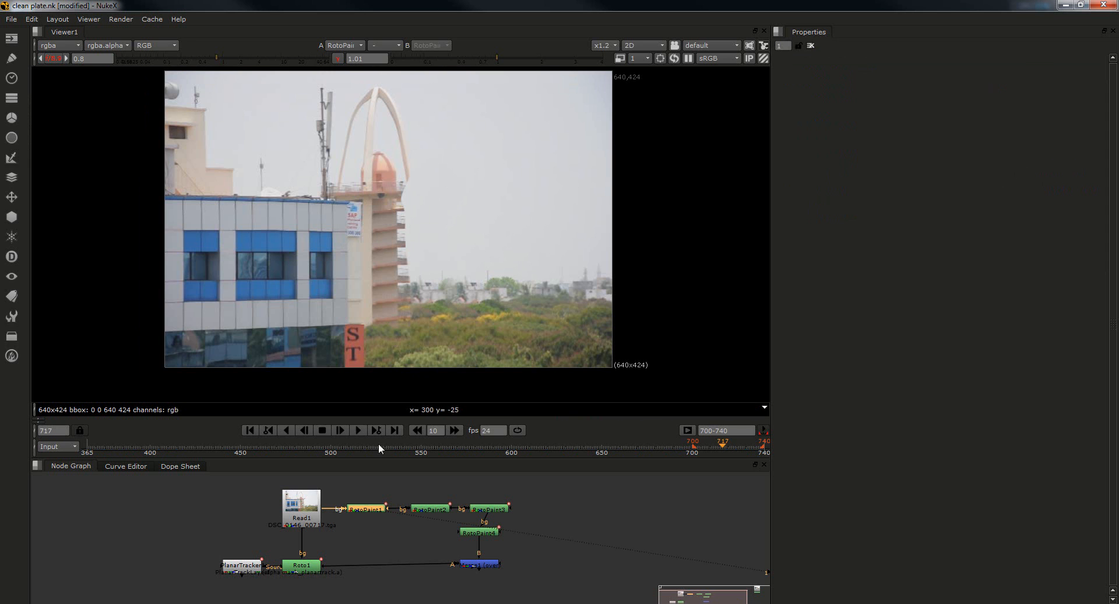
pyautogui.doubleClick(365, 510)
pyautogui.click(431, 507)
pyautogui.press('1')
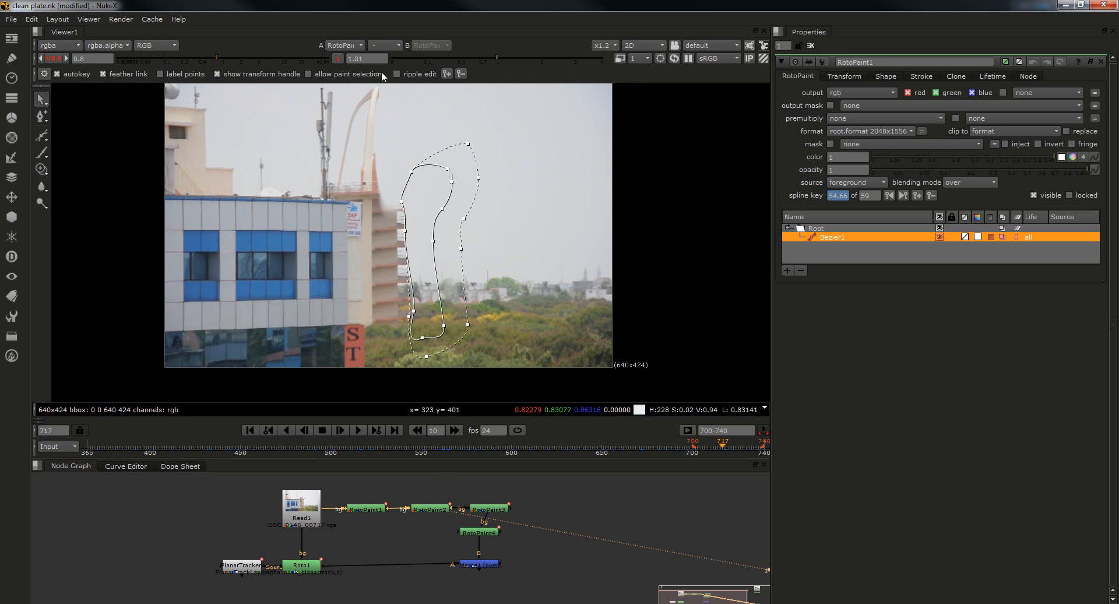
pyautogui.click(490, 507)
pyautogui.press('1')
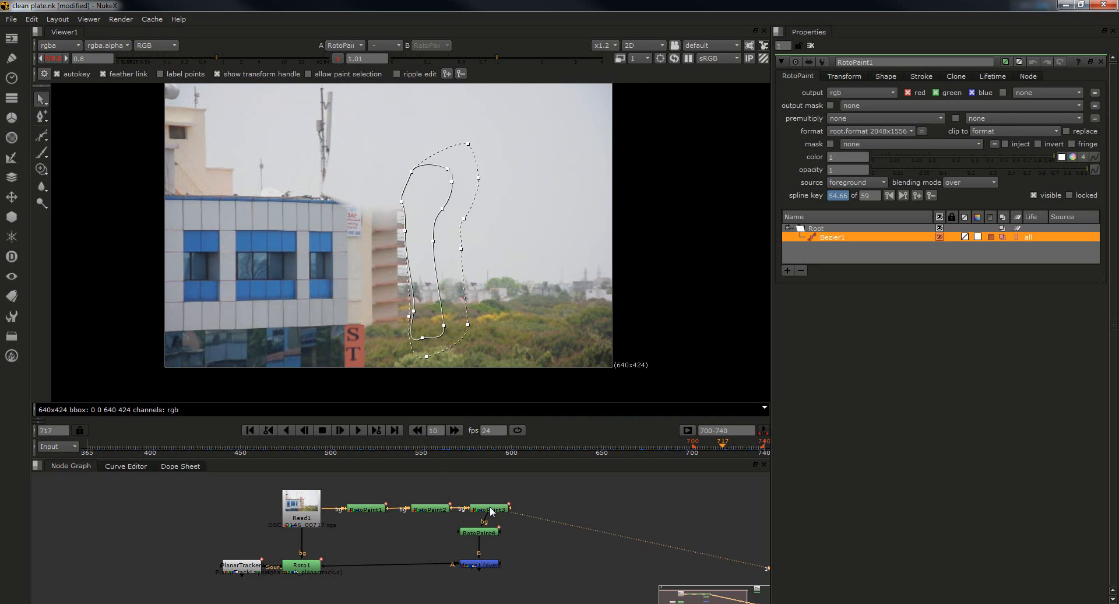
pyautogui.click(477, 534)
pyautogui.press('1')
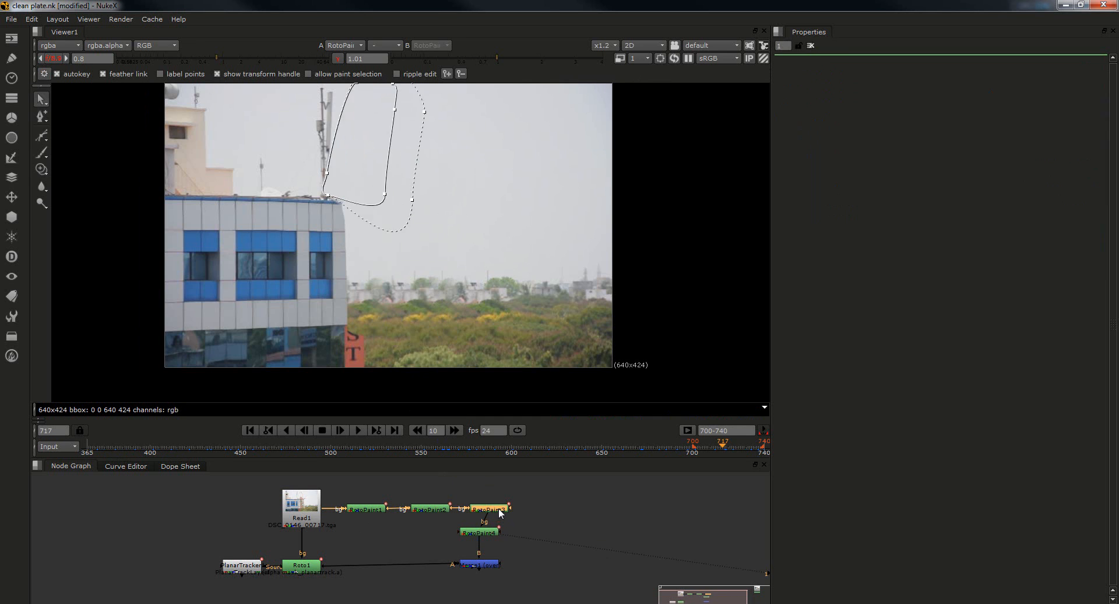
# Reopen the four RotoPaint nodes to compare their Bezier shapes over the RotoPaint4 result.
pyautogui.doubleClick(499, 509)
pyautogui.doubleClick(491, 532)
pyautogui.doubleClick(433, 509)
pyautogui.doubleClick(378, 510)
pyautogui.moveTo(496, 580); pyautogui.dragTo(509, 576, button='middle')
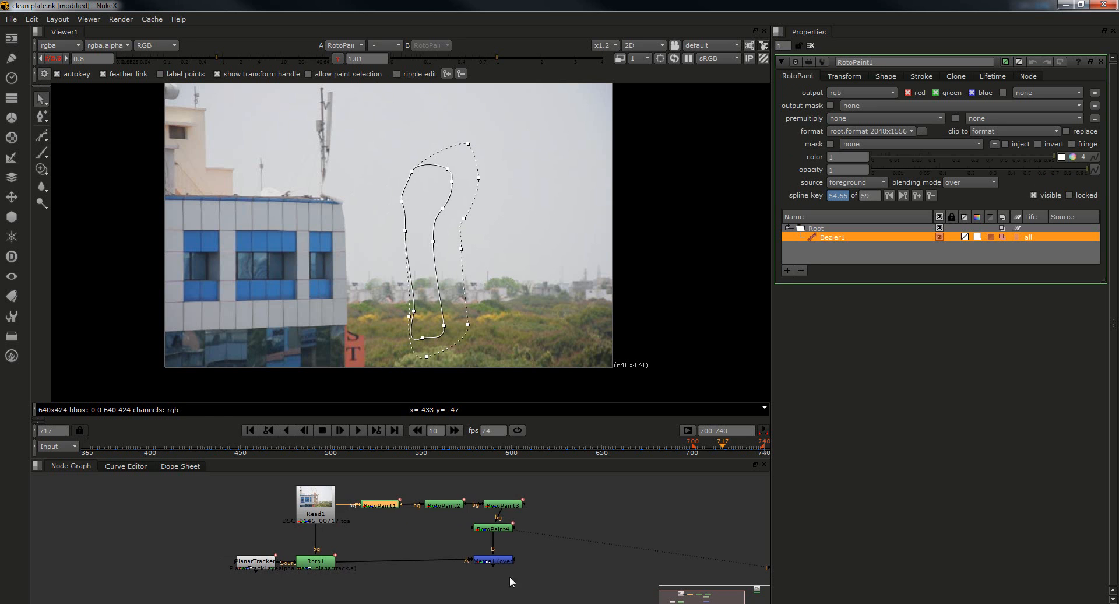
pyautogui.doubleClick(498, 527)
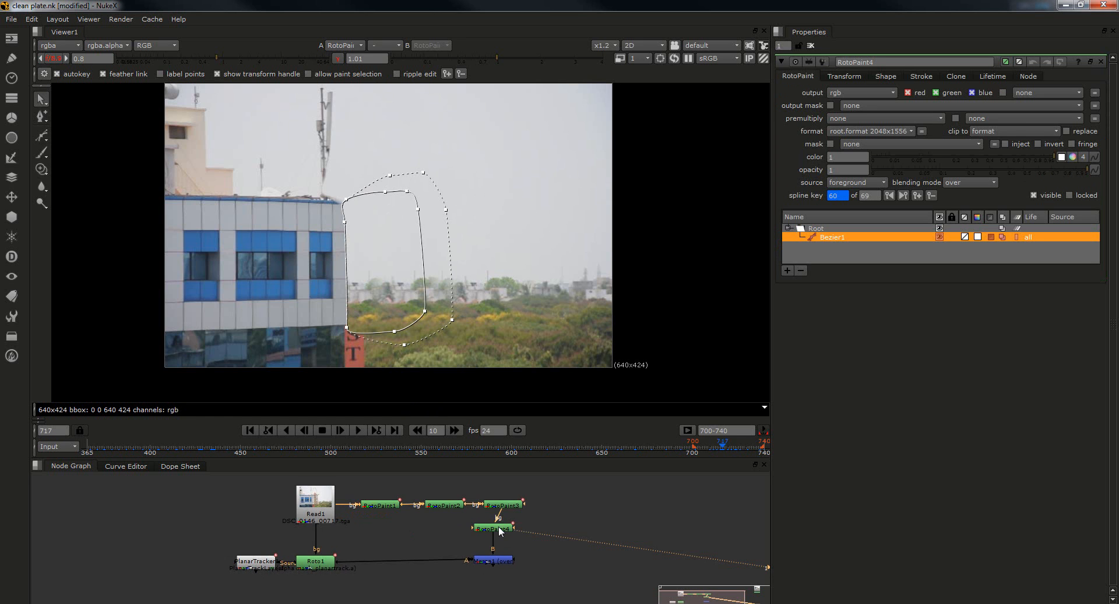
# Close all node properties and play the RotoPaint4 result from the first frame to check the full tower removal.
pyautogui.click(811, 46)
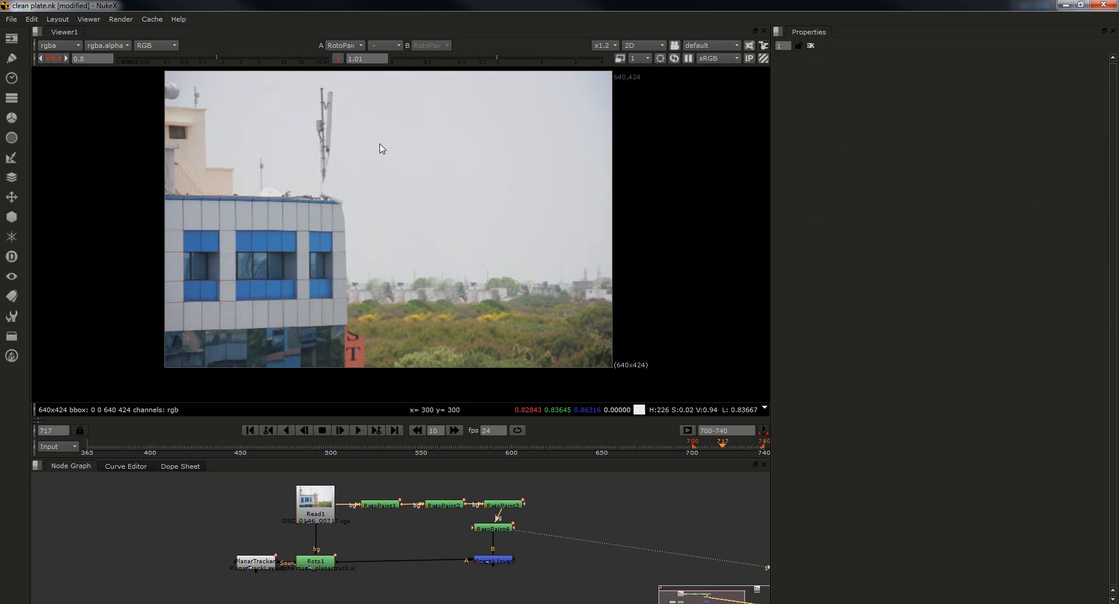
pyautogui.click(321, 513)
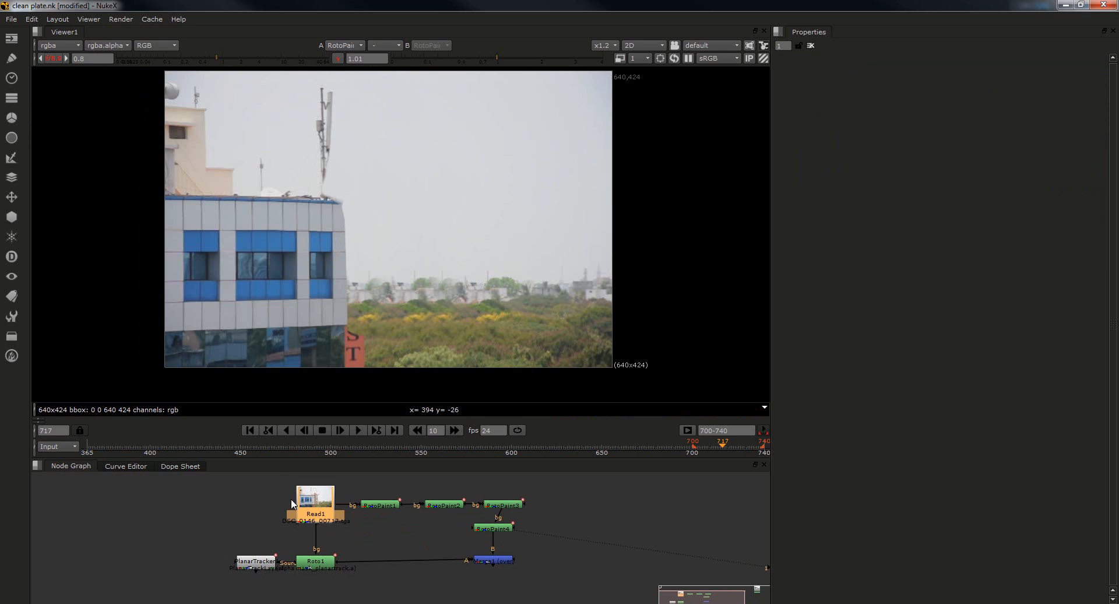
pyautogui.click(250, 430)
pyautogui.click(359, 430)
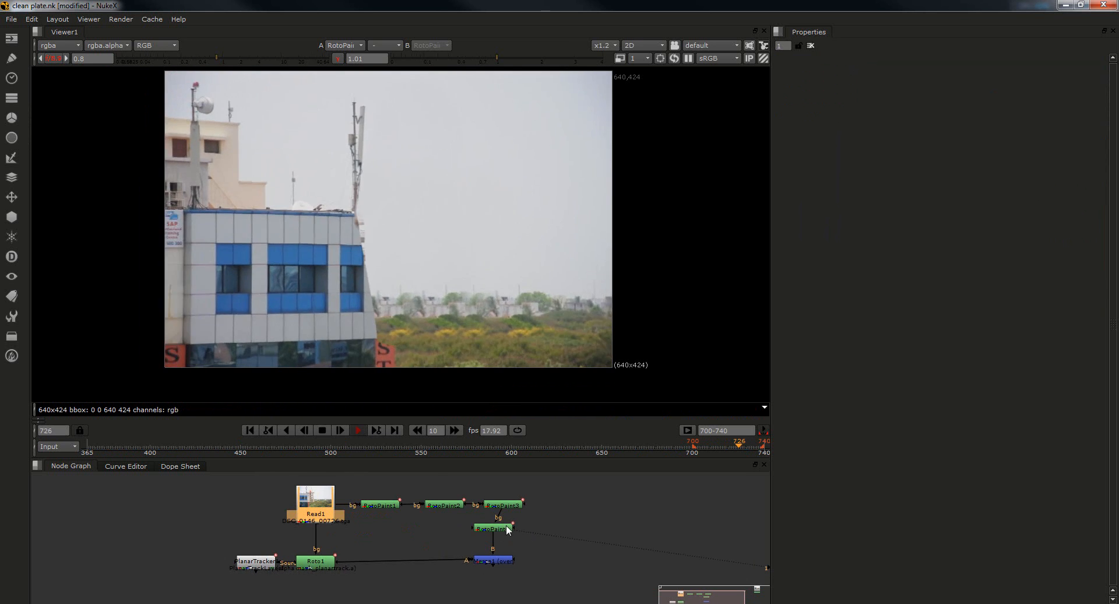
# Stop playback and view the original Read1 plate at frame 701 to examine the building edge in front of the tower.
pyautogui.click(407, 445)
pyautogui.click(381, 429)
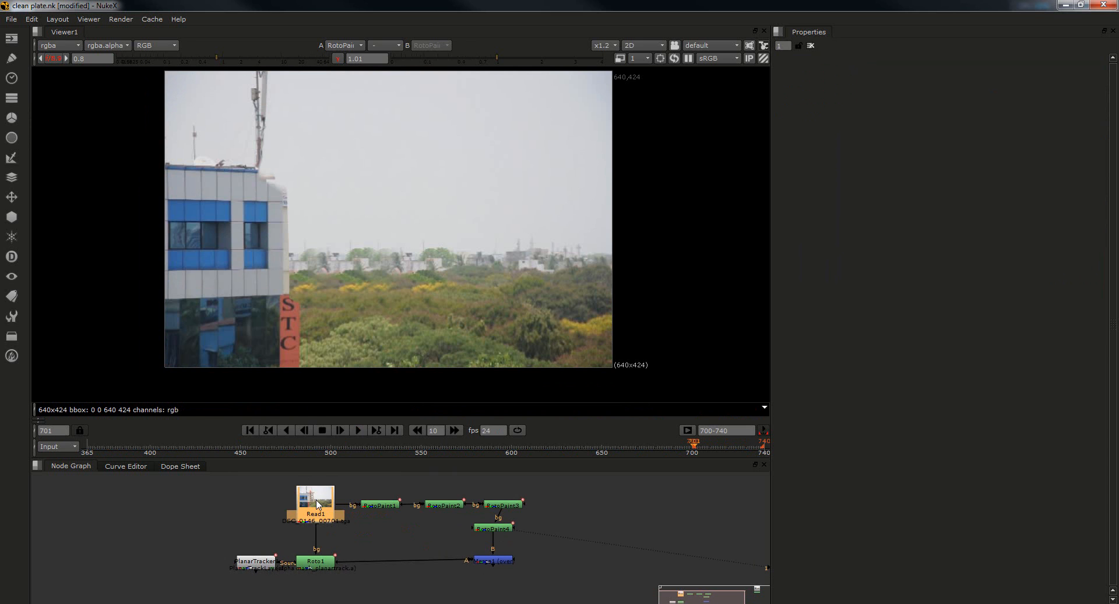
pyautogui.press('1')
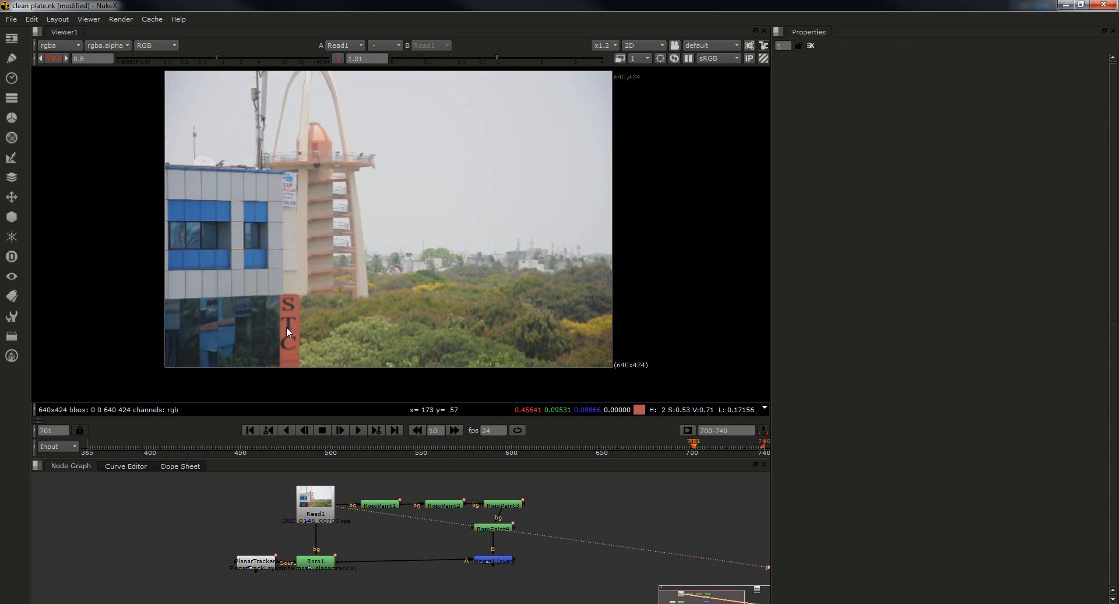
pyautogui.moveTo(272, 111); pyautogui.dragTo(325, 155, button='middle')
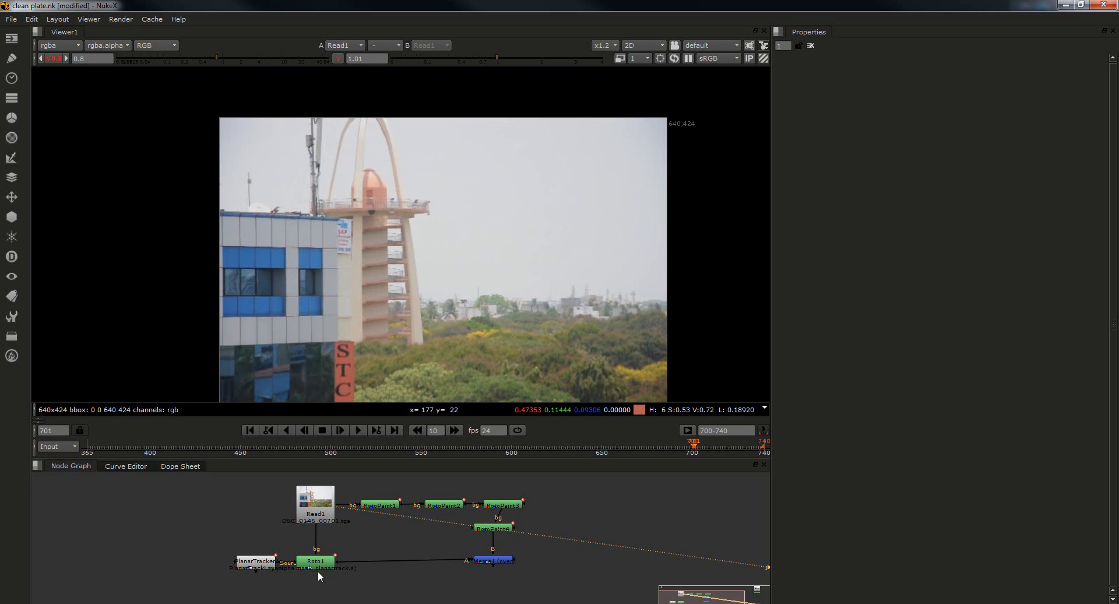
pyautogui.moveTo(376, 278); pyautogui.dragTo(398, 253, button='middle')
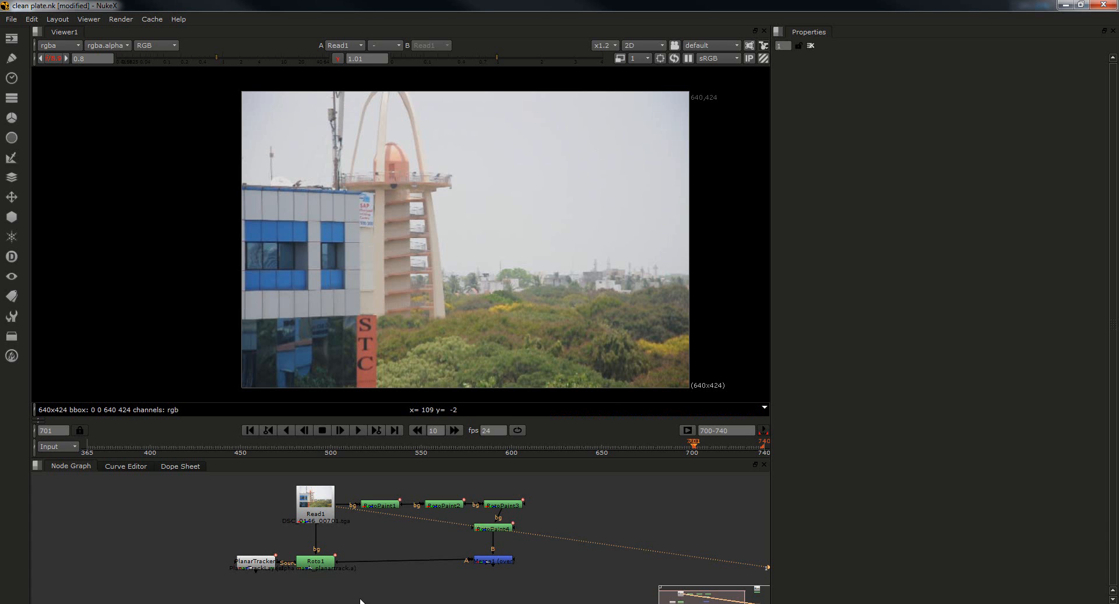
# Open the properties of Roto1 and view its output to examine the premultiplied cutout of the foreground building and antenna.
pyautogui.doubleClick(315, 561)
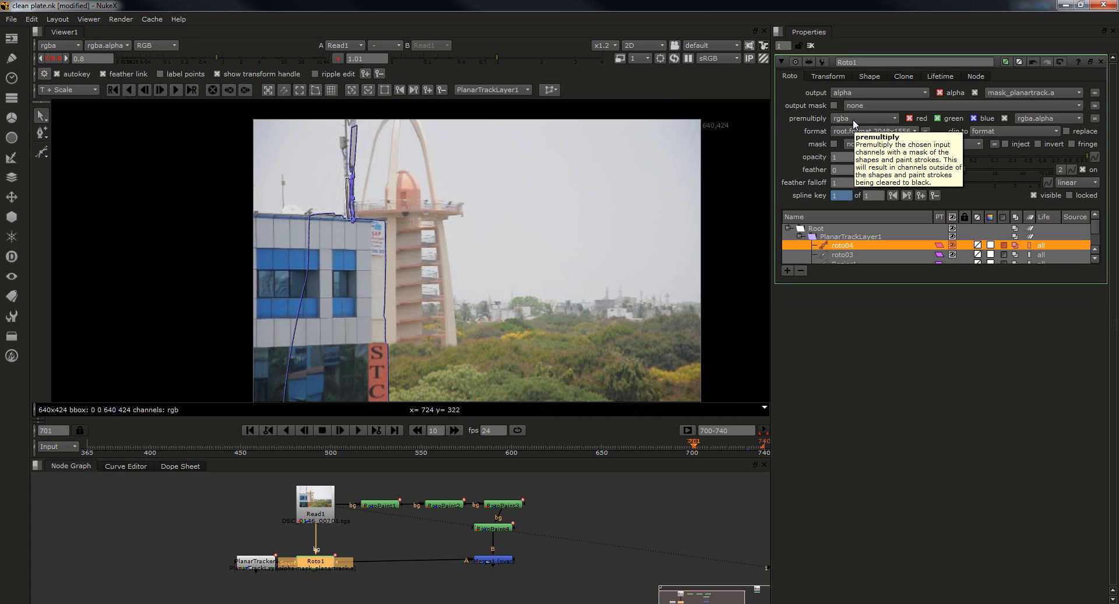
pyautogui.press('1')
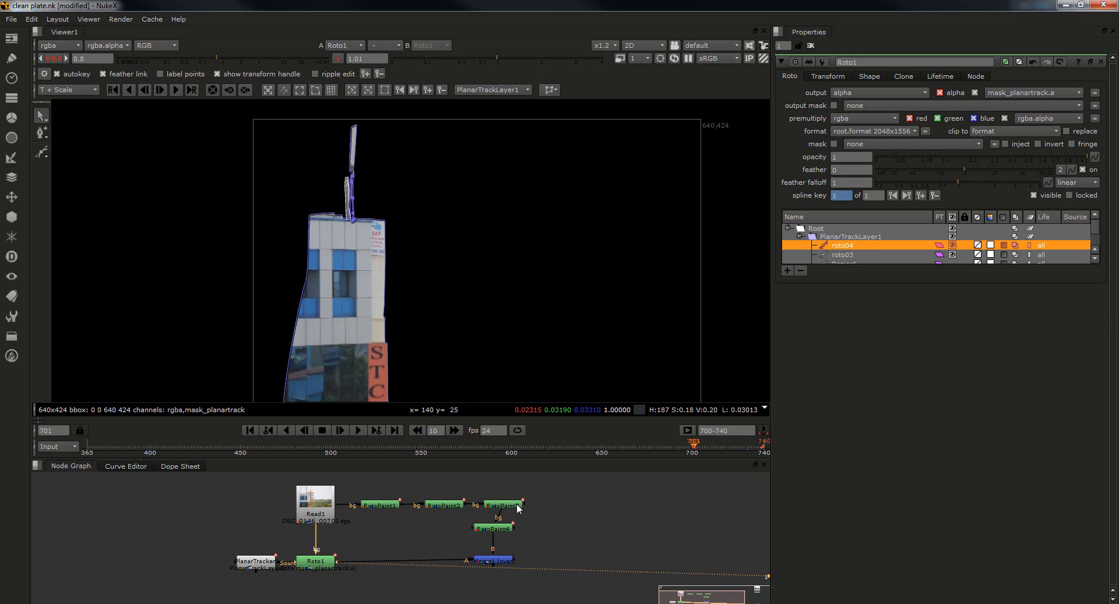
pyautogui.moveTo(319, 509); pyautogui.dragTo(314, 497)
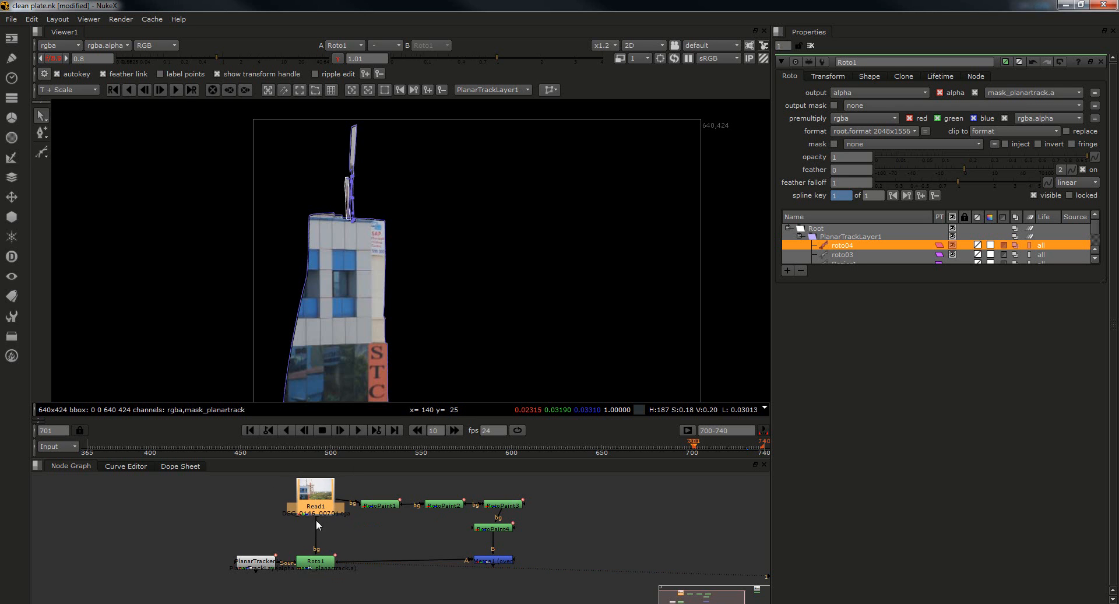
# Try adding a separate Premult node beside the RotoPaint chain, and delete it.
pyautogui.click(549, 513)
pyautogui.press('Tab')
pyautogui.write('prem')
pyautogui.press('Down')
pyautogui.press('Return')
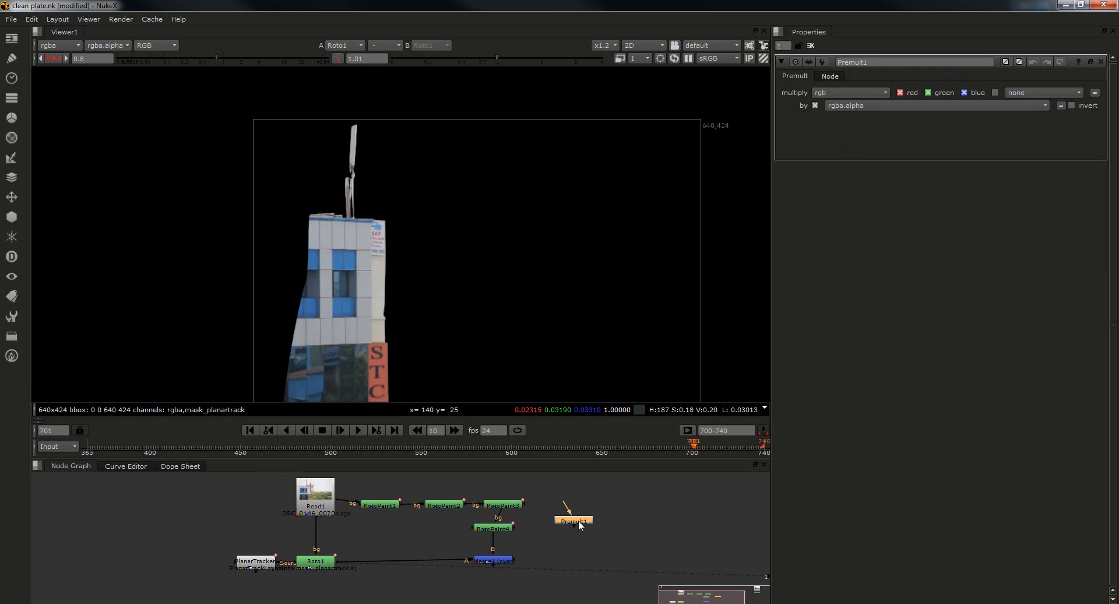
pyautogui.press('Delete')
# Reopen the properties of Roto1 and examine how Roto1 and RotoPaint4 feed the A and B inputs of Merge1.
pyautogui.doubleClick(320, 563)
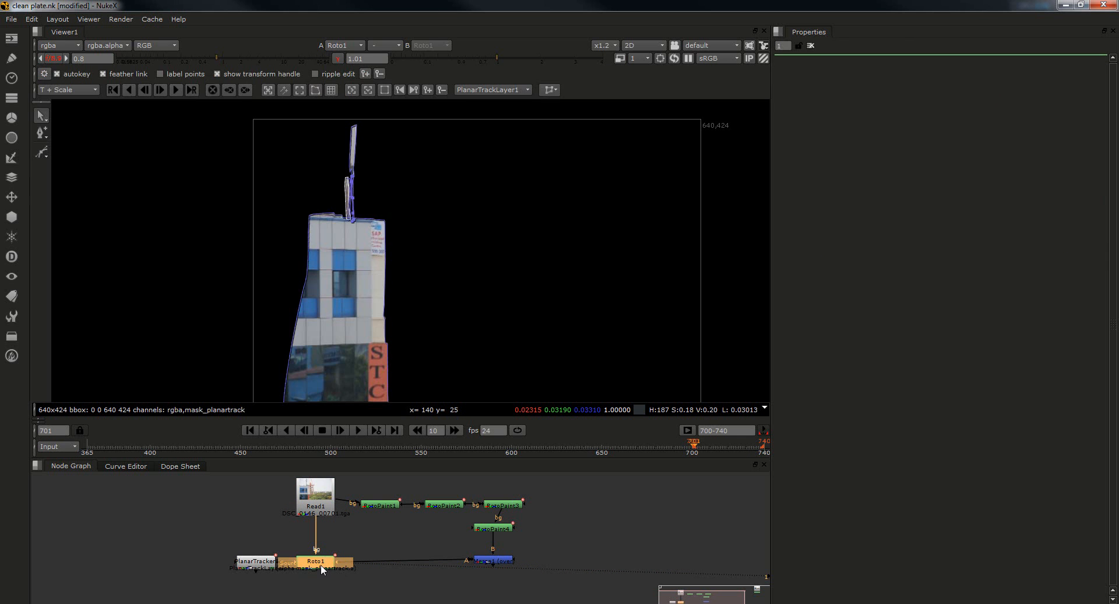
pyautogui.click(488, 559)
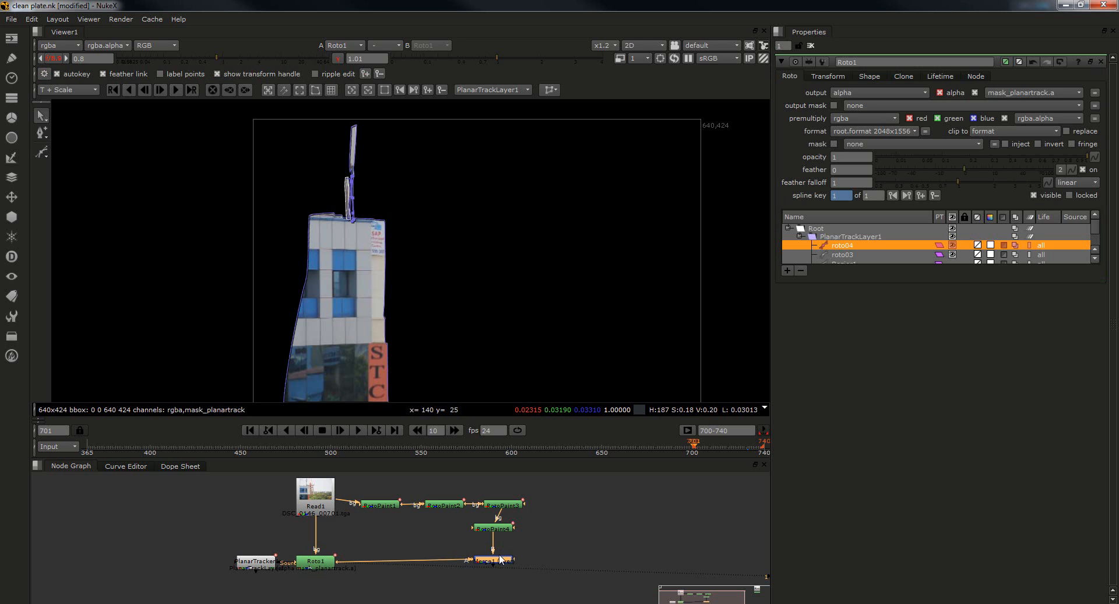
pyautogui.scroll(2, 492, 553)
pyautogui.scroll(3, 493, 553)
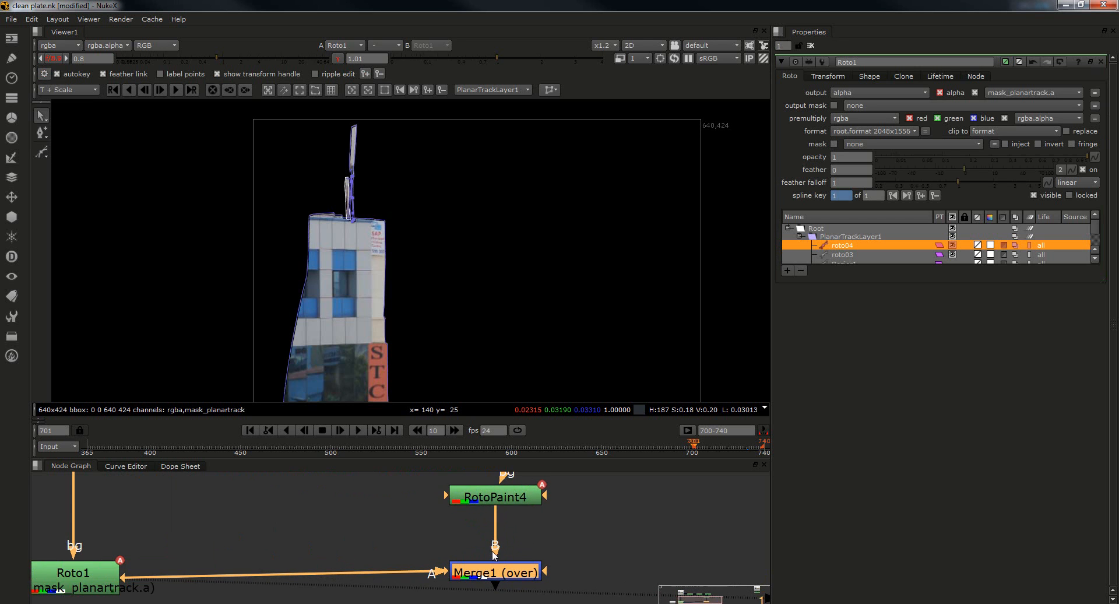
pyautogui.moveTo(347, 567); pyautogui.dragTo(478, 562, button='middle')
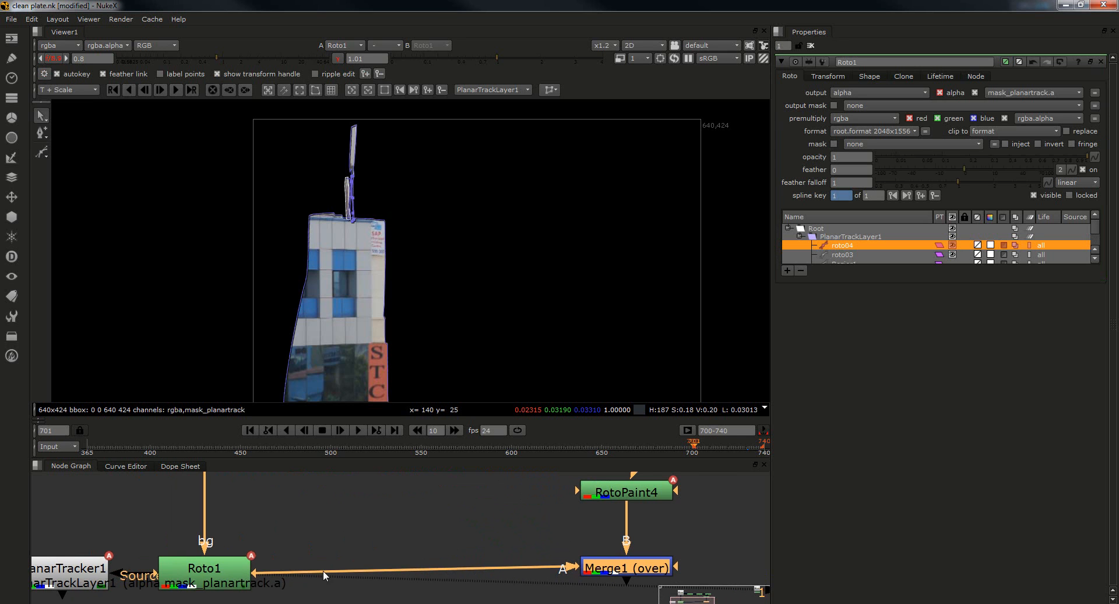
pyautogui.click(213, 573)
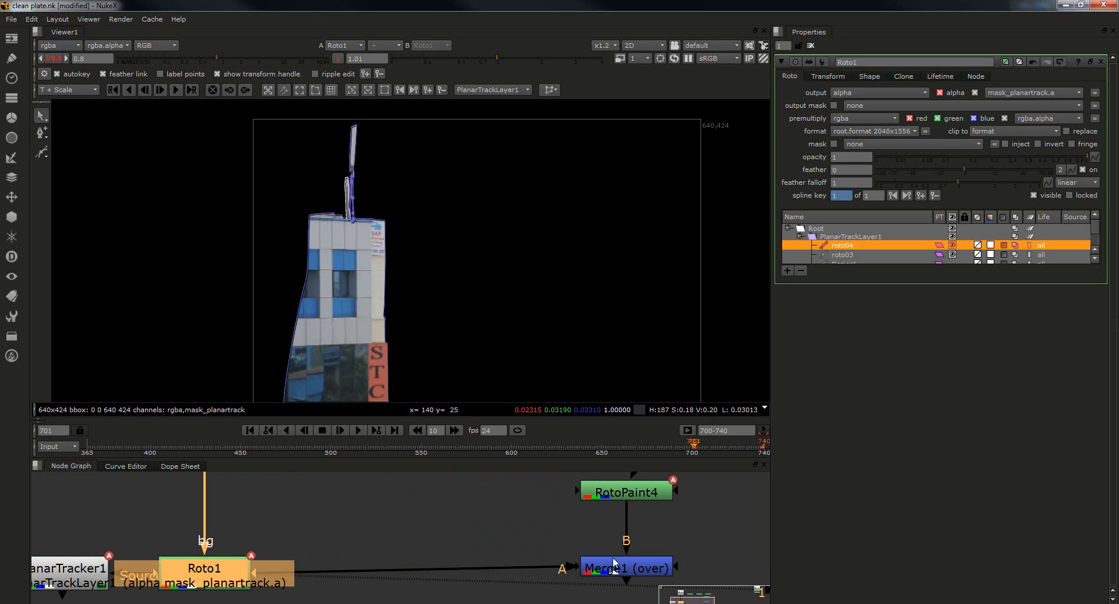
pyautogui.moveTo(680, 554); pyautogui.dragTo(651, 572, button='middle')
# View the RotoPaint4 output with all node properties closed, and view the Merge1 output to compare the restored building edge.
pyautogui.click(607, 512)
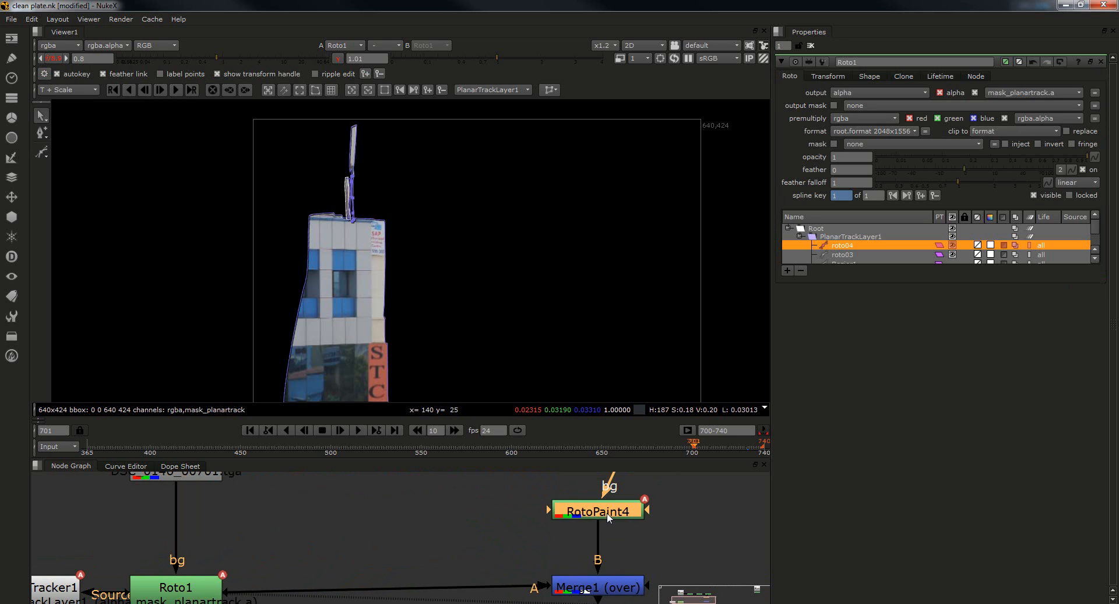
pyautogui.press('1')
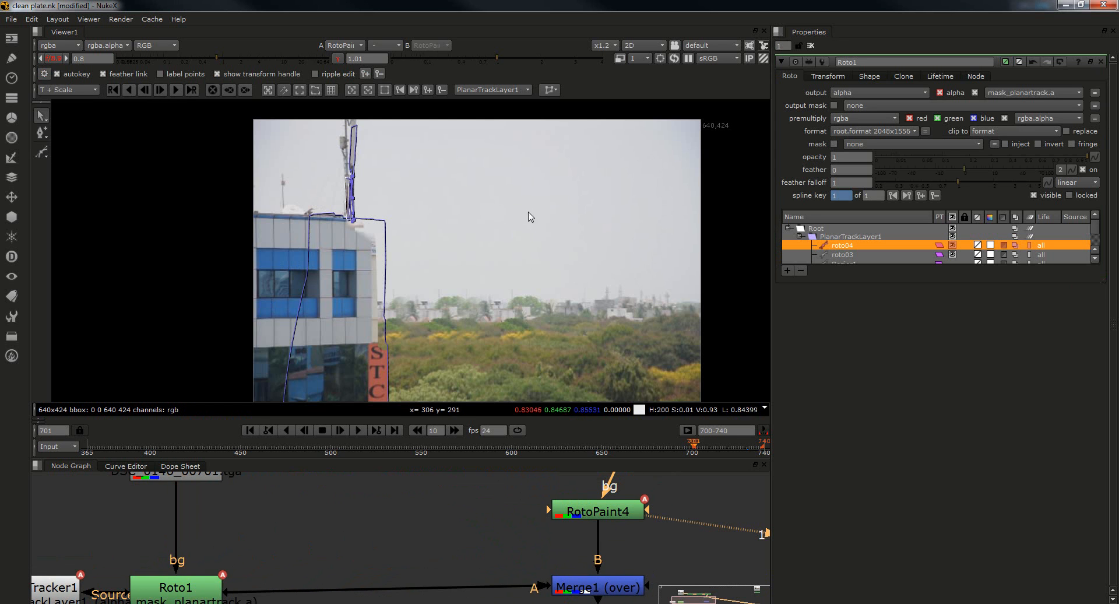
pyautogui.click(811, 45)
pyautogui.click(605, 512)
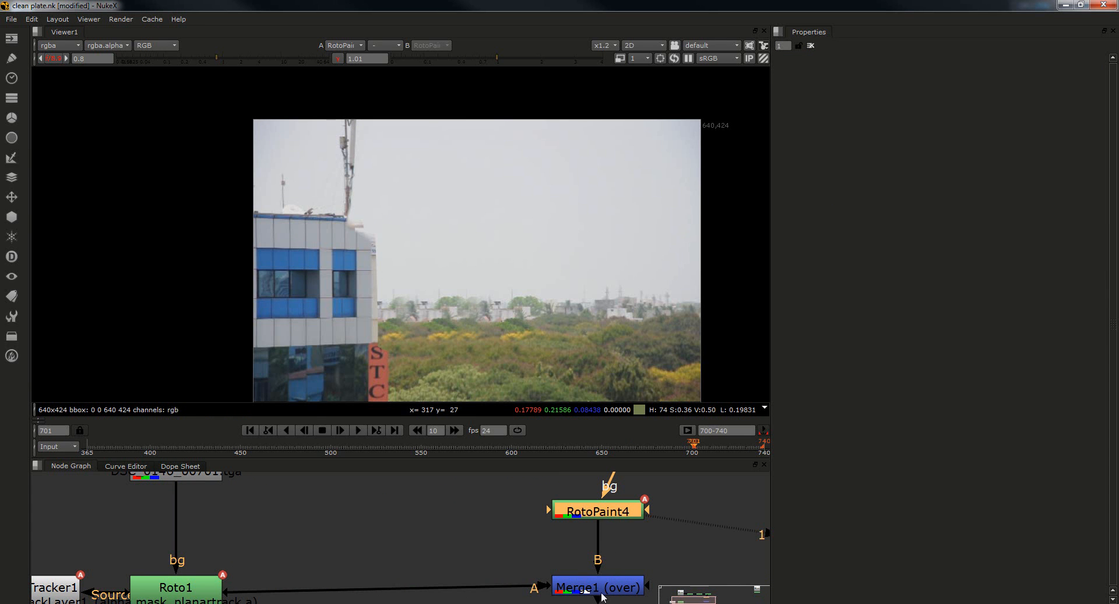
pyautogui.click(603, 589)
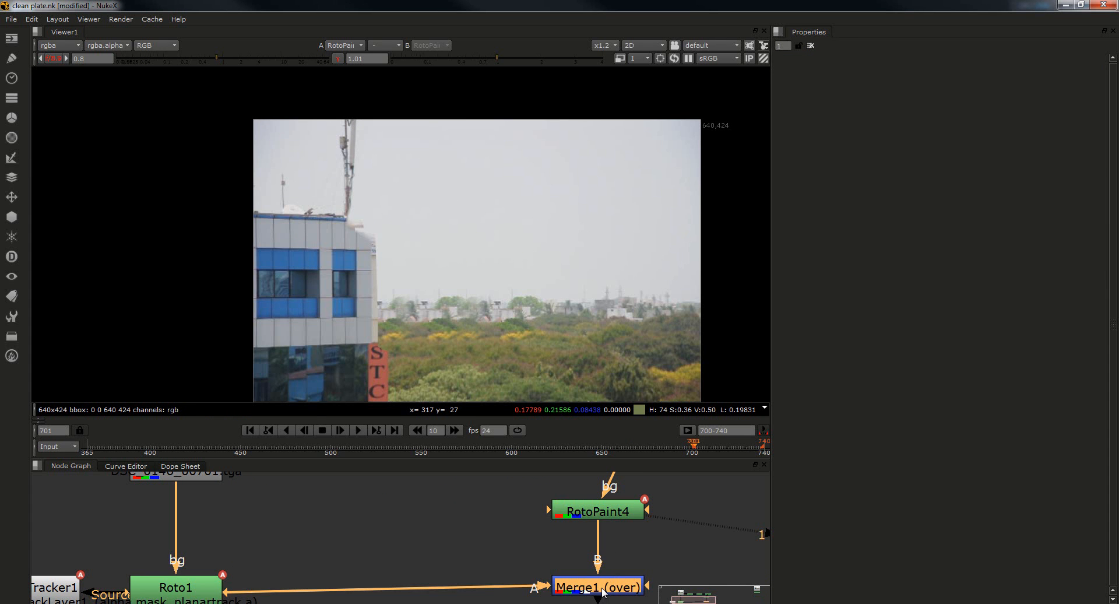
pyautogui.press('1')
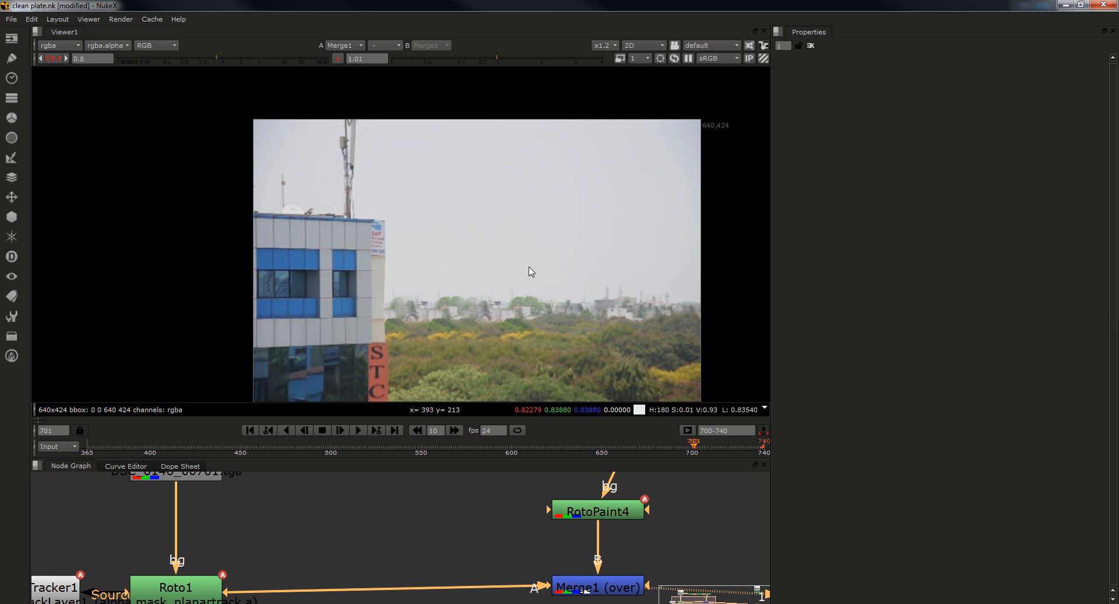
# Delete the Merge1 node and rebuild it with Roto1 as input A over RotoPaint4 as input B.
pyautogui.scroll(-3, 531, 519)
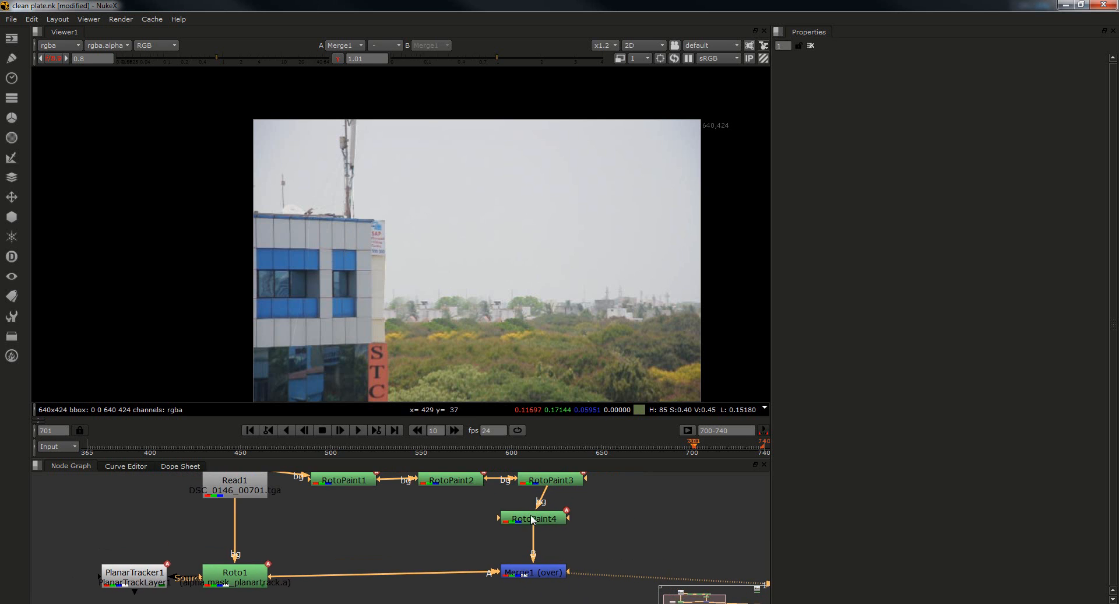
pyautogui.click(536, 574)
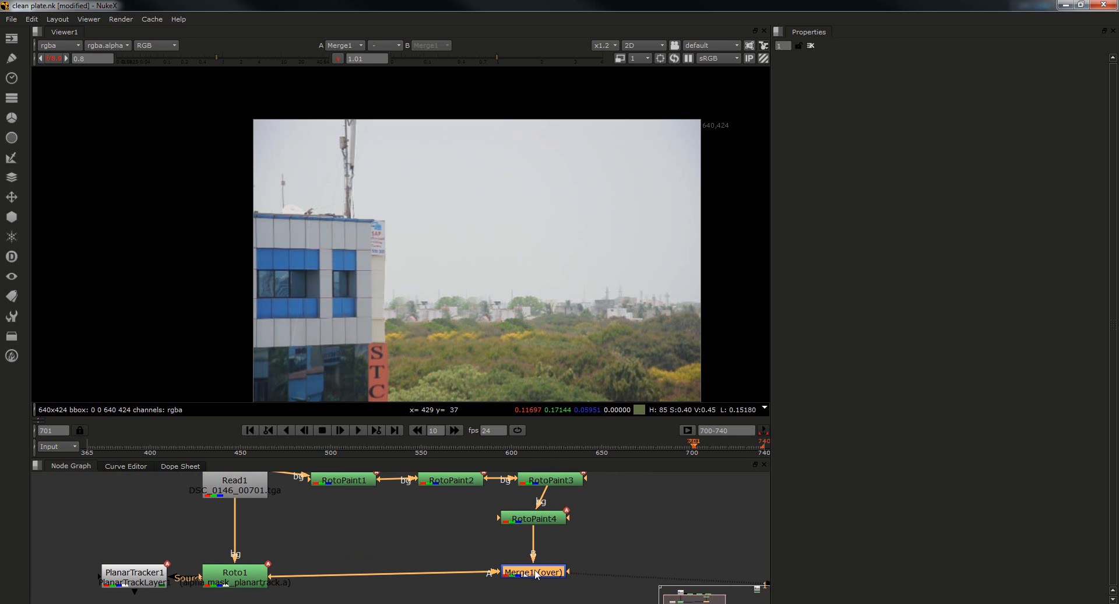
pyautogui.press('Delete')
pyautogui.click(531, 565)
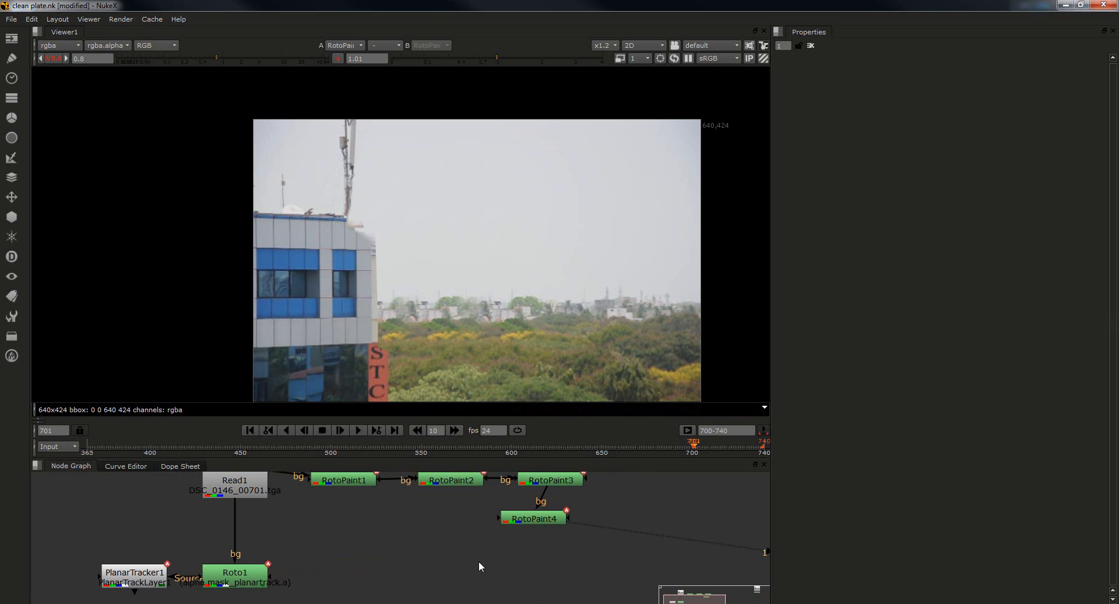
pyautogui.click(249, 586)
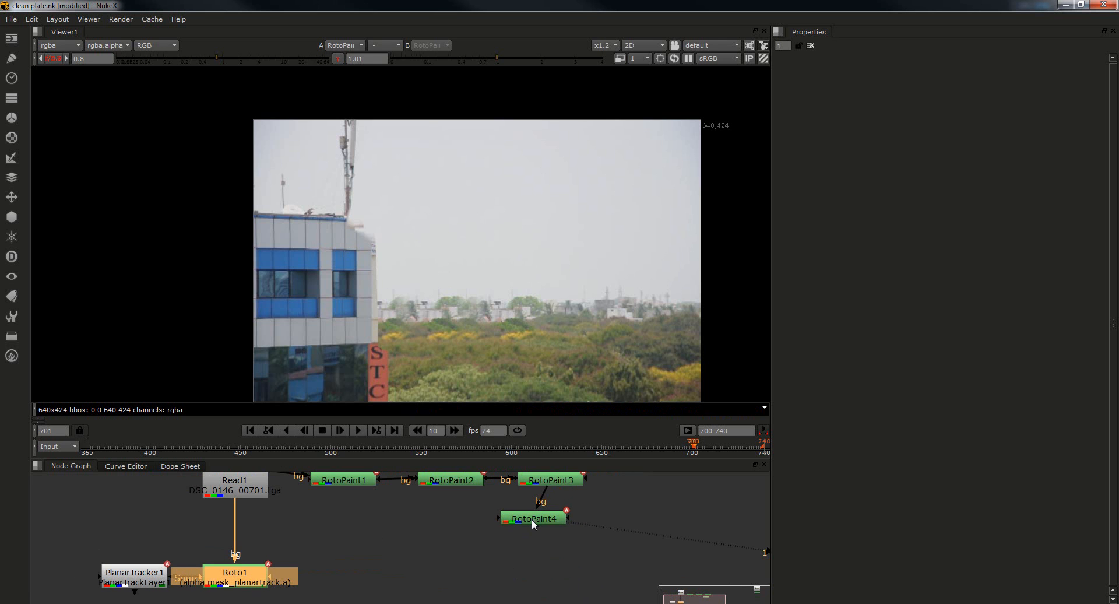
pyautogui.keyDown('shift'); pyautogui.click(532, 519); pyautogui.keyUp('shift')
pyautogui.press('m')
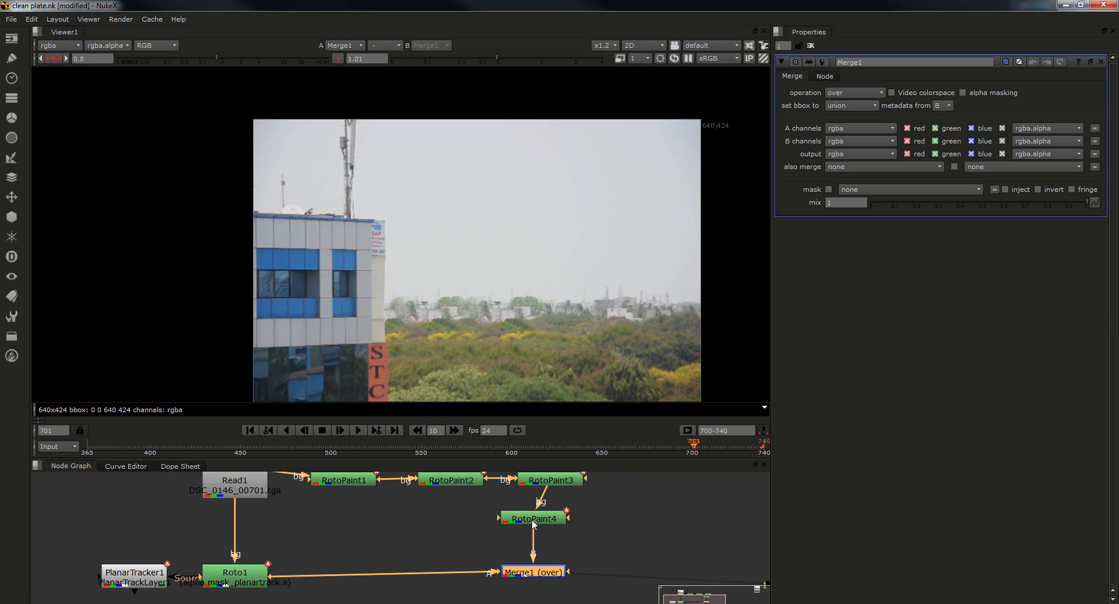
pyautogui.moveTo(531, 577); pyautogui.dragTo(531, 582)
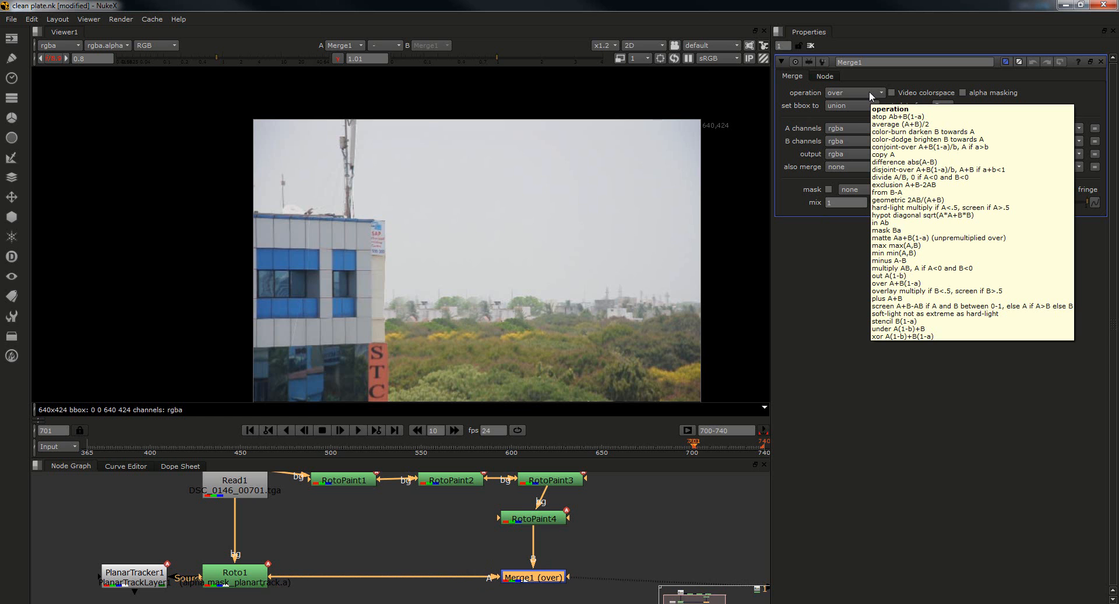
# Play the Merge1 result from the first frame to check the restored building over the clean plate.
pyautogui.click(250, 430)
pyautogui.click(357, 431)
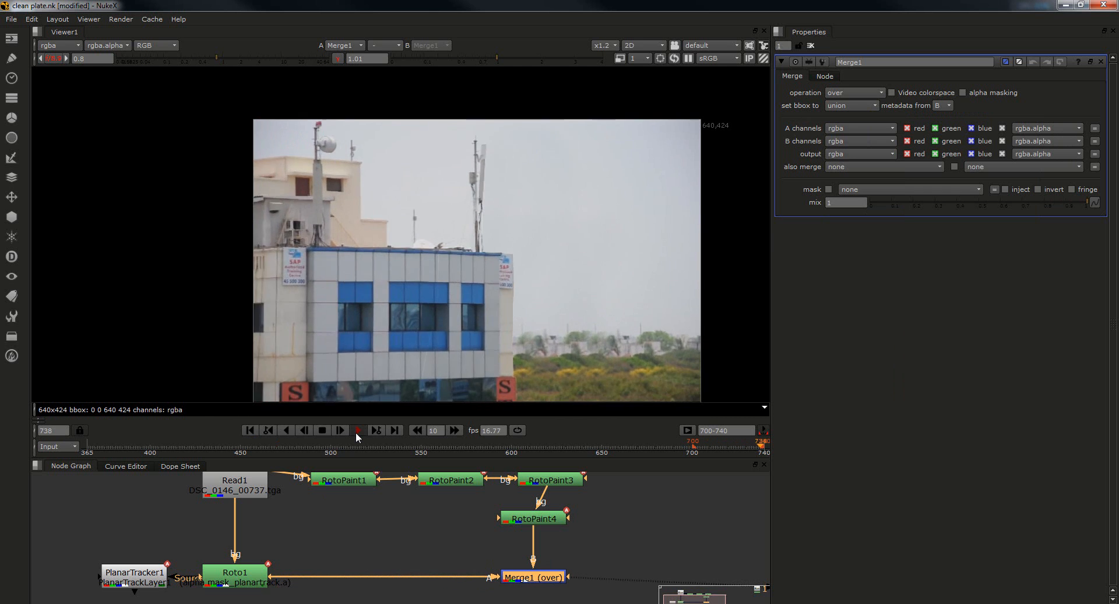
pyautogui.click(357, 431)
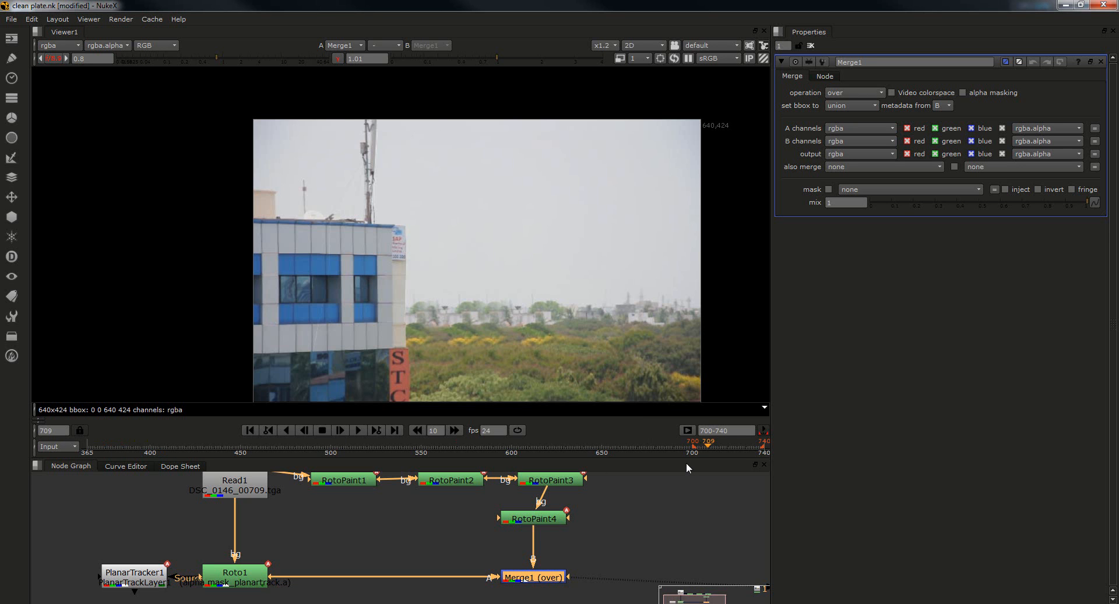
pyautogui.click(358, 431)
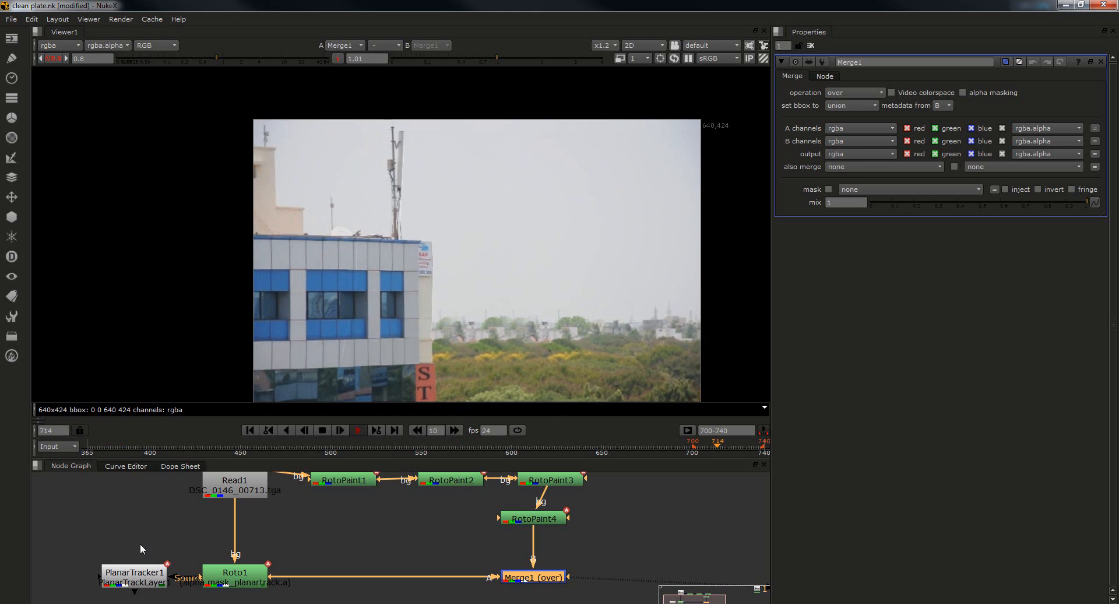